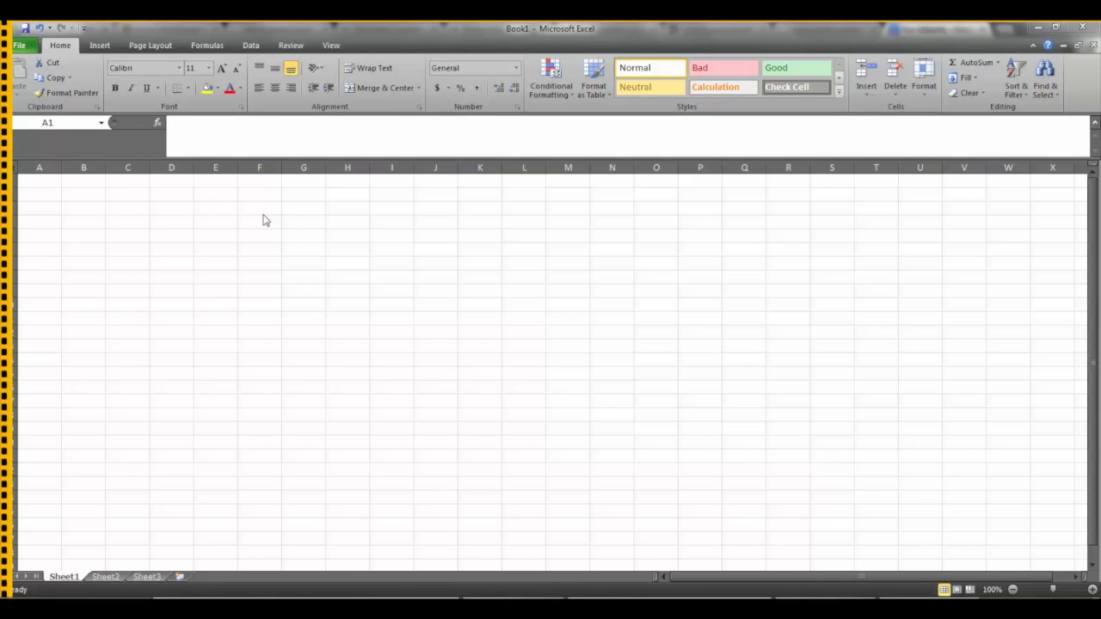
Enter the column headers Name in A1 and Date in B1
{"action": "left_click", "coordinate": [55, 184]}
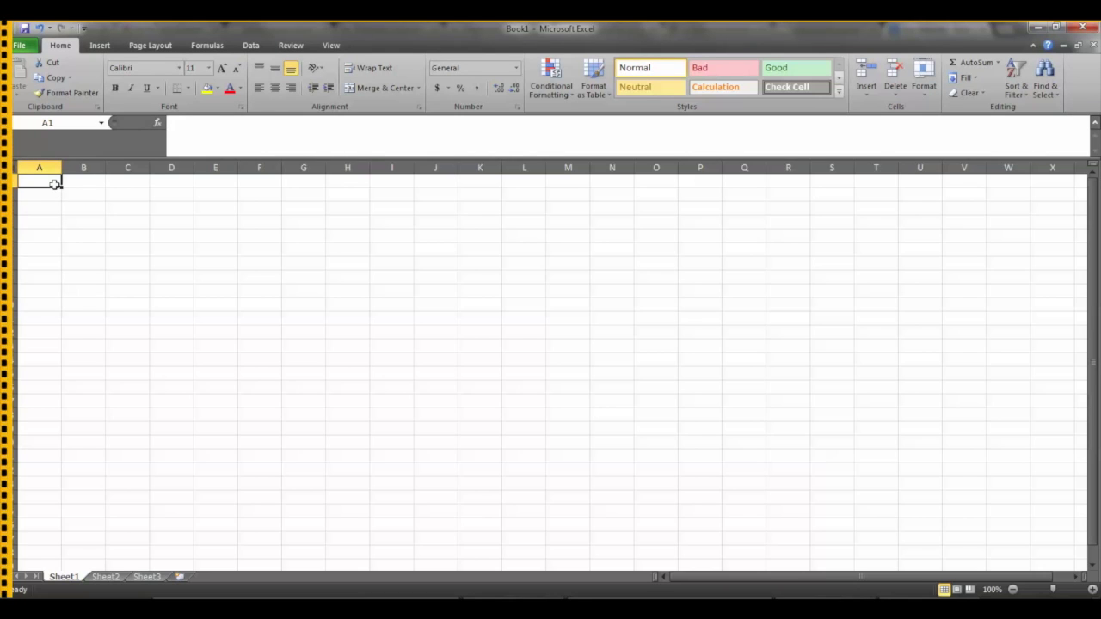
{"action": "type", "text": "Name"}
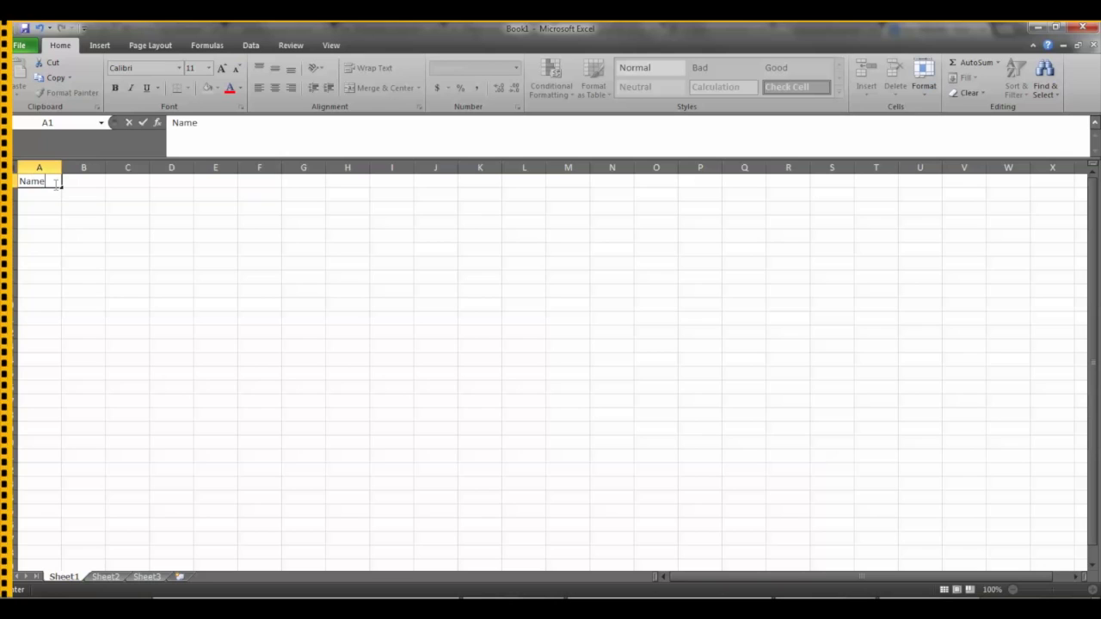
{"action": "key", "text": "Tab"}
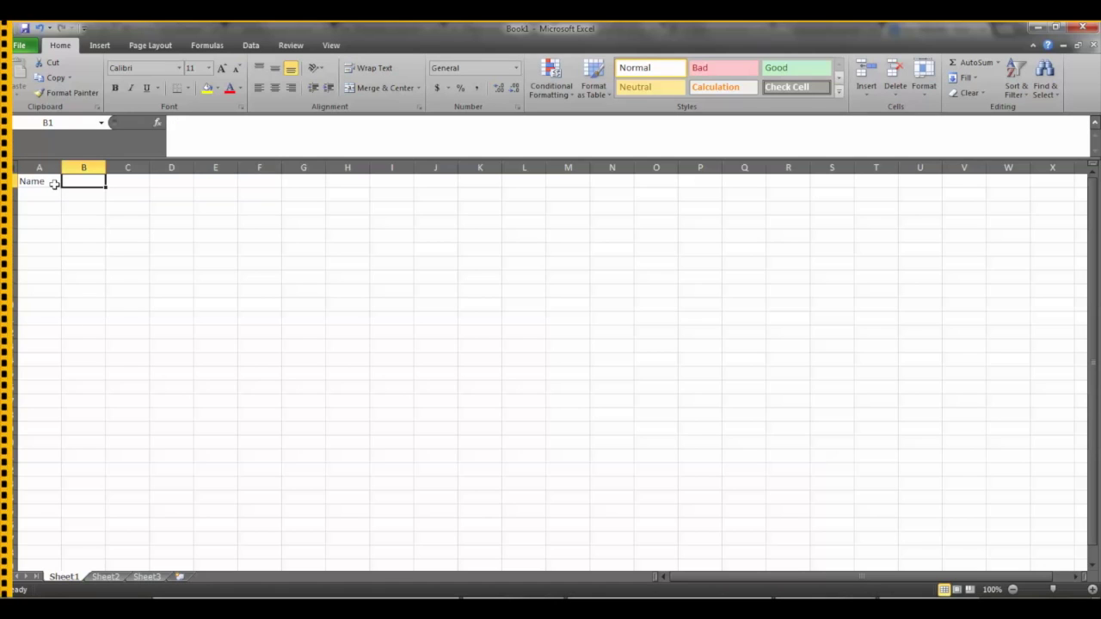
{"action": "type", "text": "Date"}
{"action": "key", "text": "Return"}
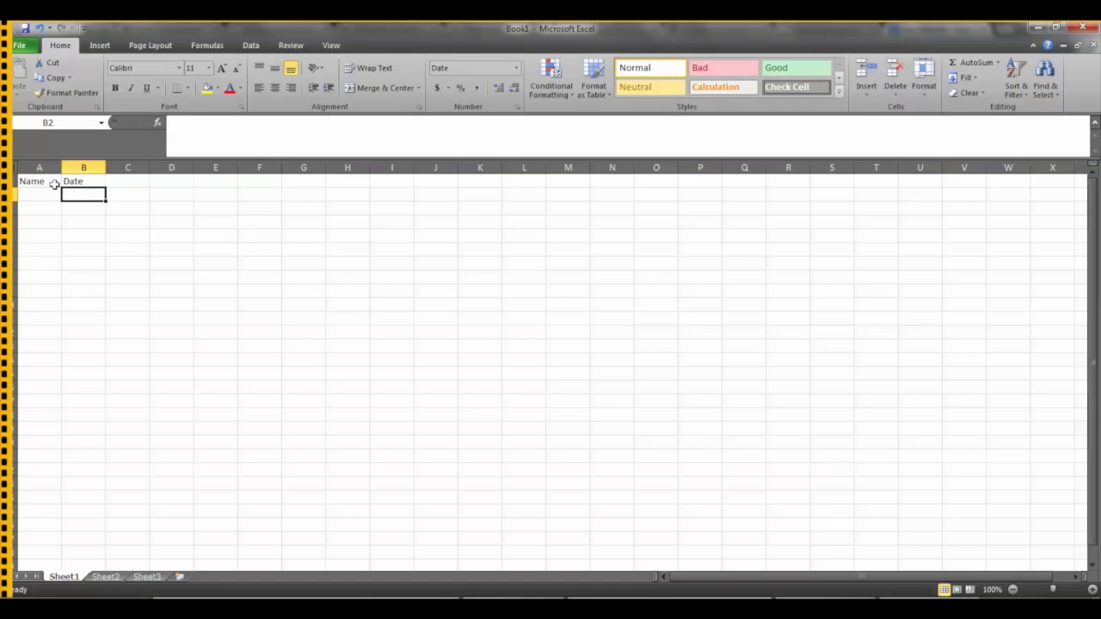
Enter 9/1/2013 in B2 and fill the date series down to 9/7/2013 in B8
{"action": "type", "text": "9/1"}
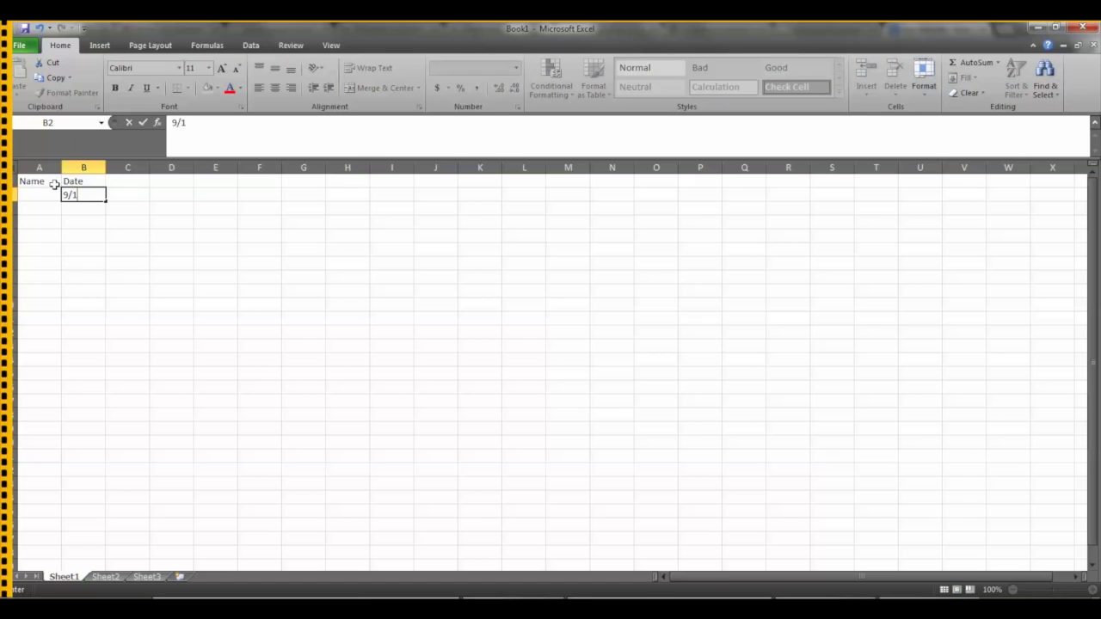
{"action": "type", "text": "/2013"}
{"action": "key", "text": "Return"}
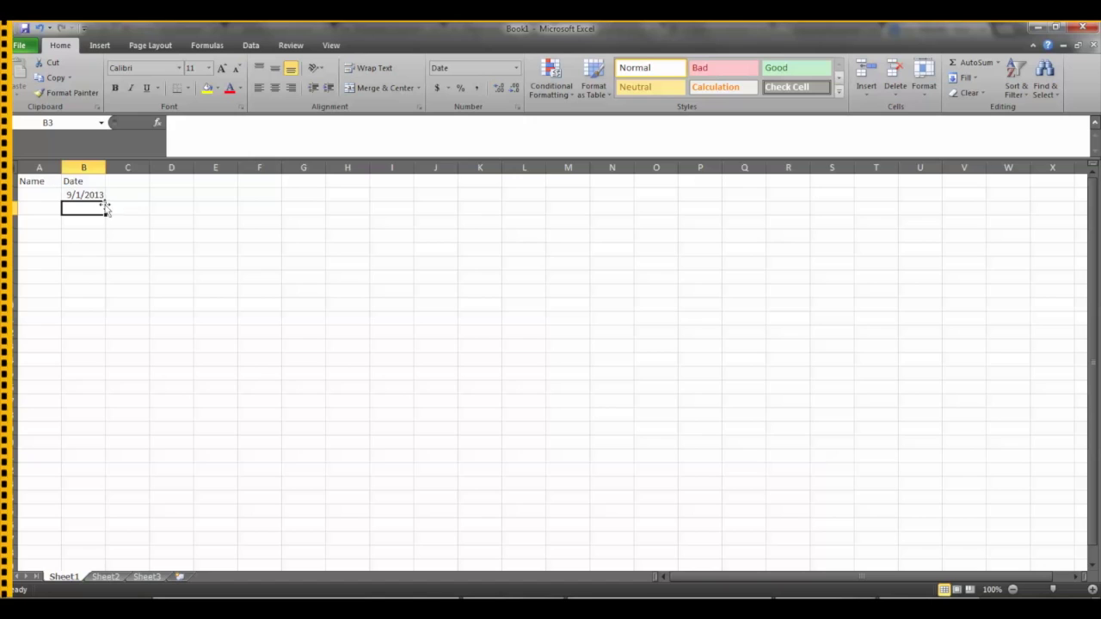
{"action": "left_click", "coordinate": [91, 196]}
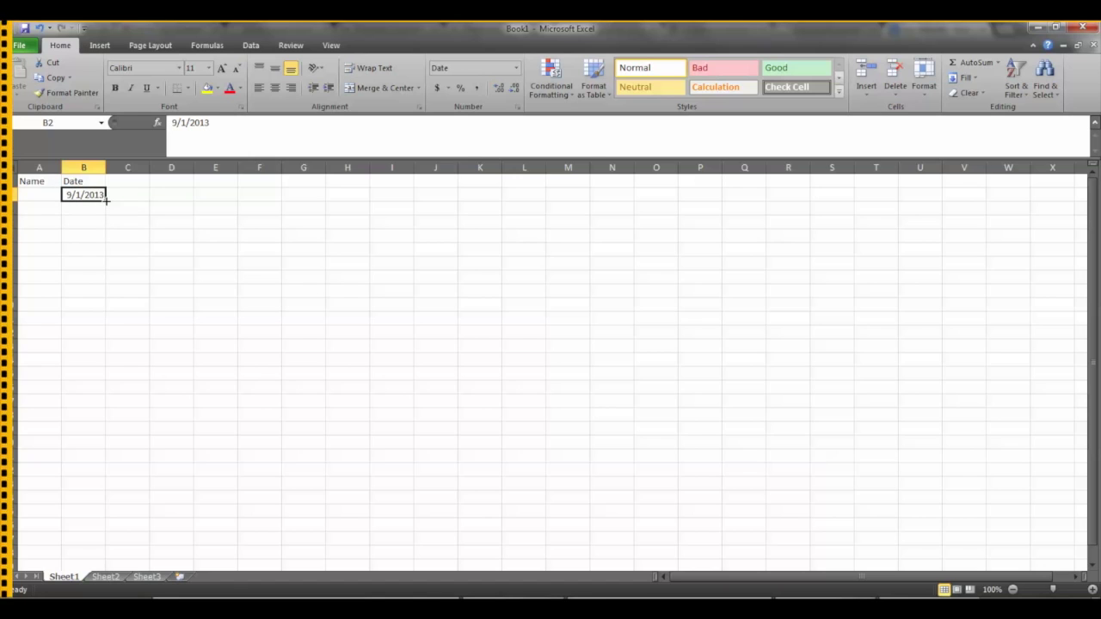
{"action": "left_click_drag", "start_coordinate": [107, 199], "coordinate": [86, 281]}
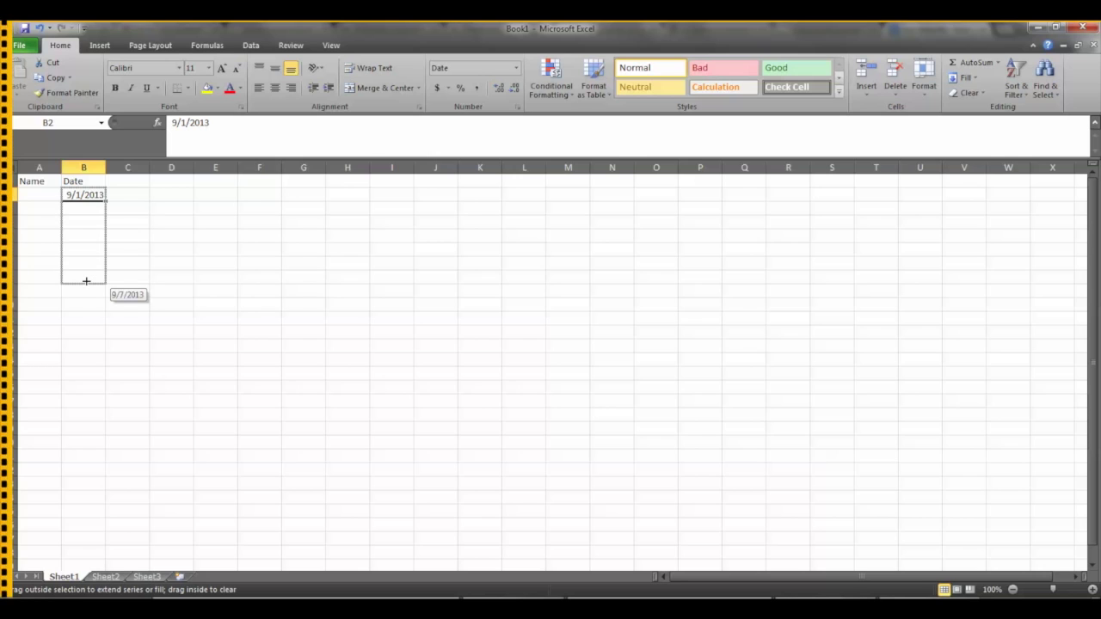
{"action": "left_click_drag", "start_coordinate": [86, 282], "coordinate": [86, 281]}
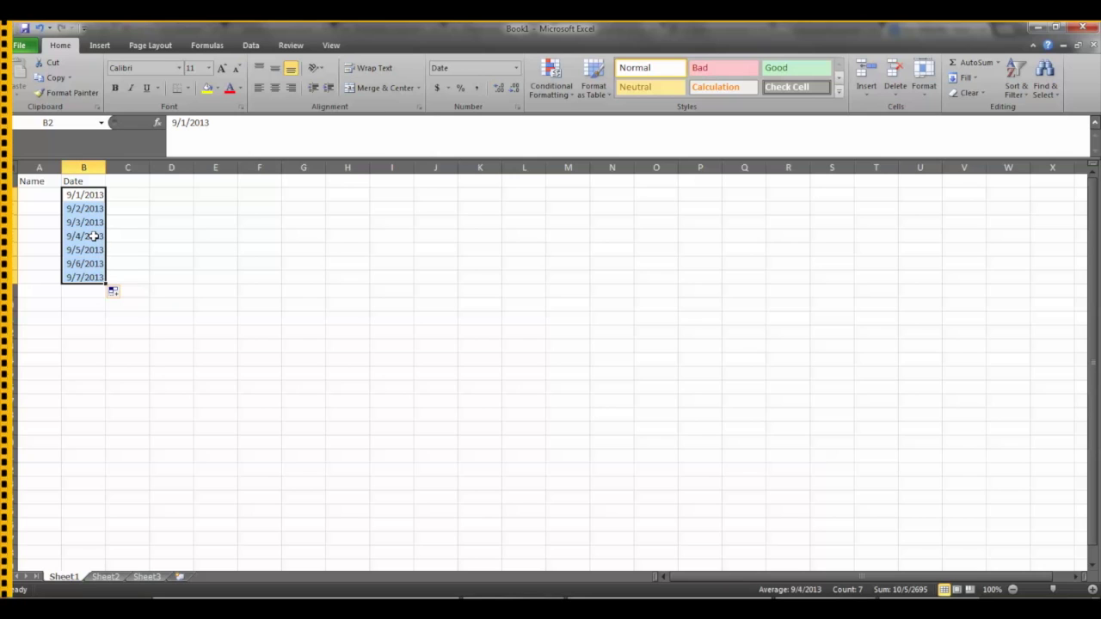
Add the header Day in C1 and enter Sunday and Monday in the two cells below it
{"action": "left_click", "coordinate": [129, 181]}
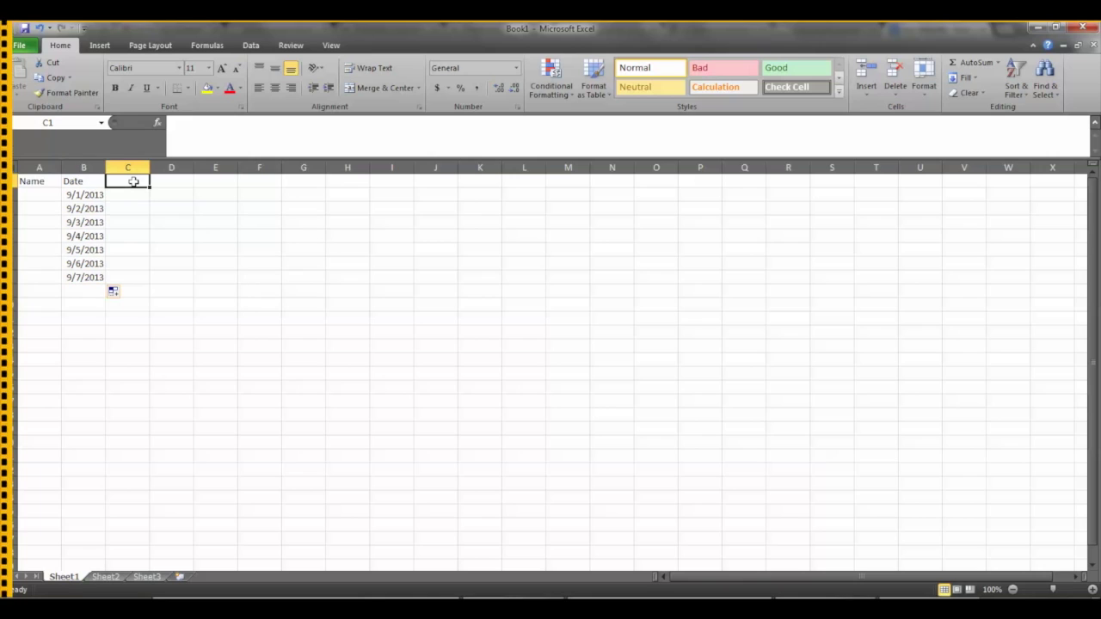
{"action": "type", "text": "Day"}
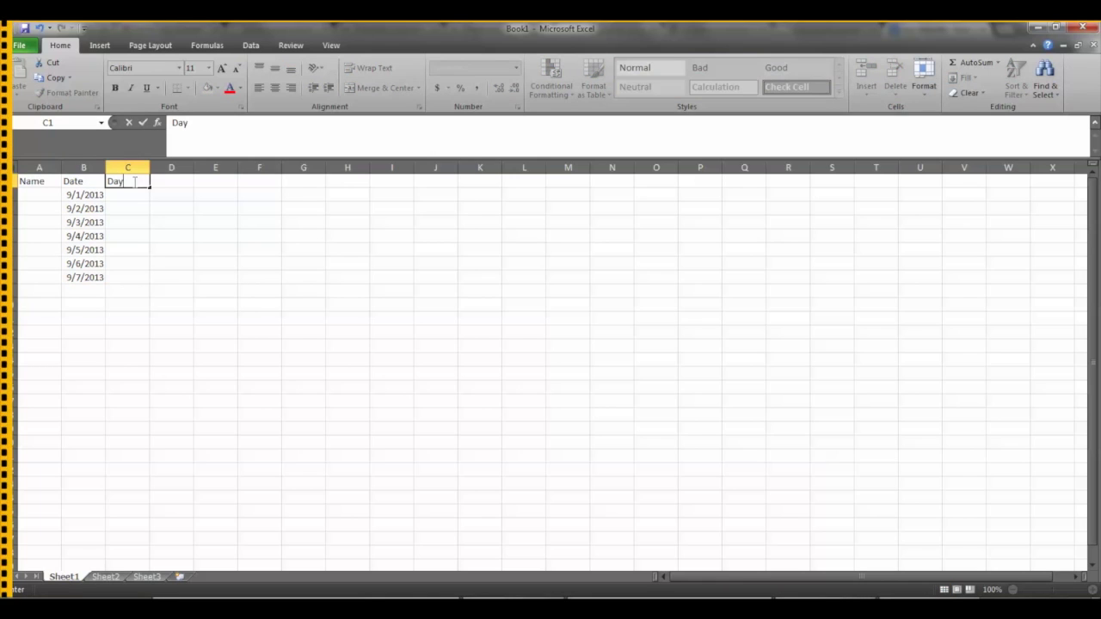
{"action": "key", "text": "Return"}
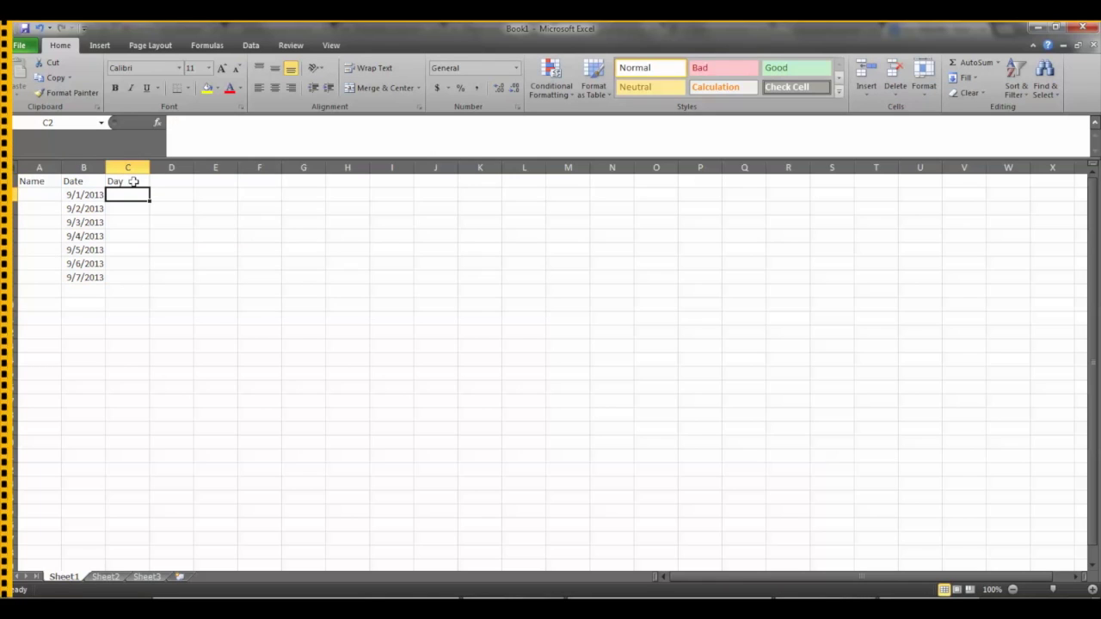
{"action": "type", "text": "Sunday"}
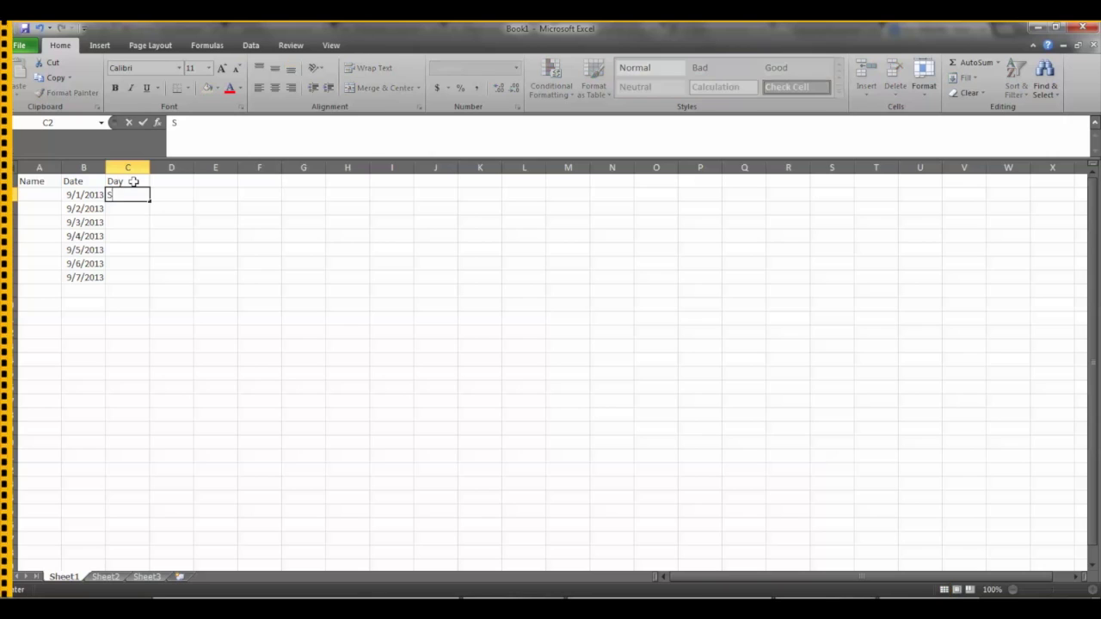
{"action": "key", "text": "Return"}
{"action": "type", "text": "Monday"}
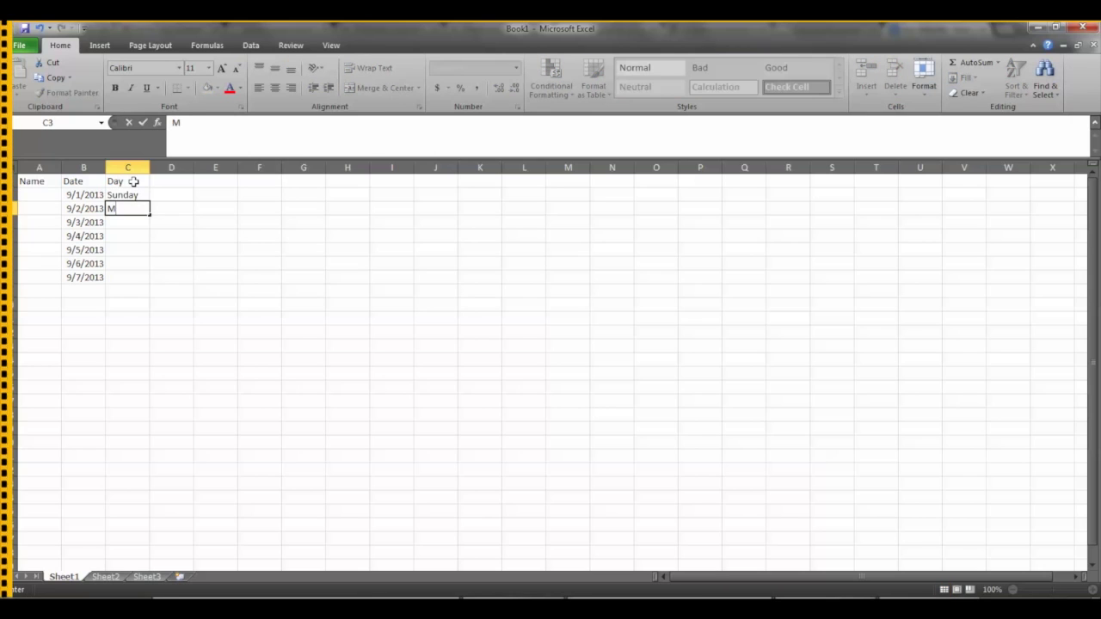
{"action": "key", "text": "Return"}
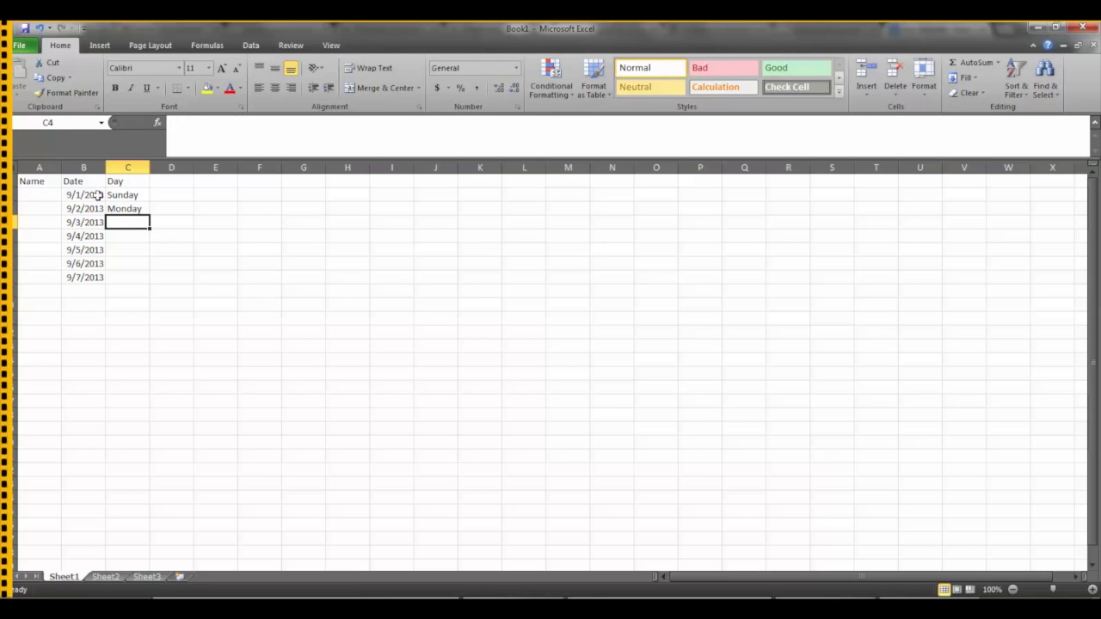
Extend the Sunday–Monday series down to Saturday in C8 and widen column C to fit the day names
{"action": "left_click_drag", "start_coordinate": [131, 197], "coordinate": [133, 208]}
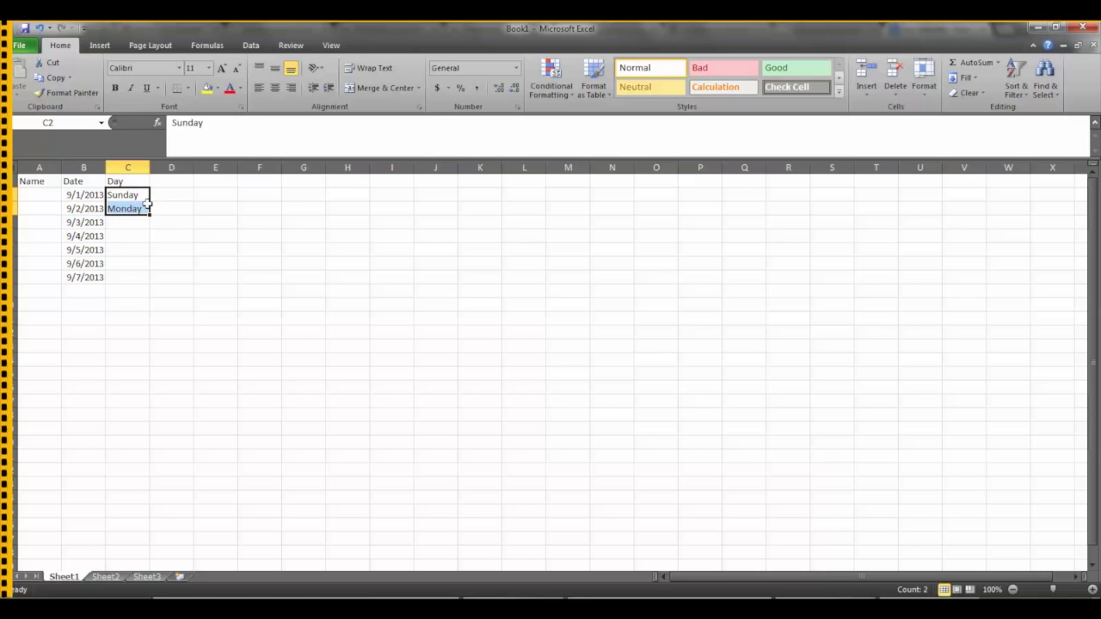
{"action": "left_click_drag", "start_coordinate": [149, 217], "coordinate": [143, 280]}
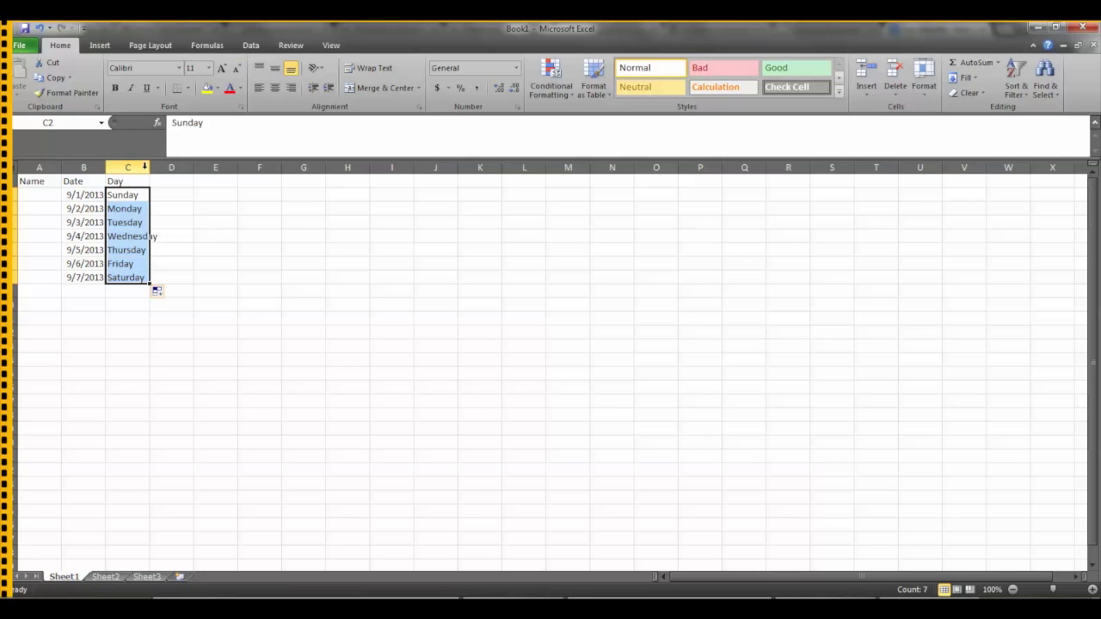
{"action": "left_click_drag", "start_coordinate": [149, 169], "coordinate": [167, 170]}
Add the column header Weekend in D1
{"action": "left_click", "coordinate": [196, 180]}
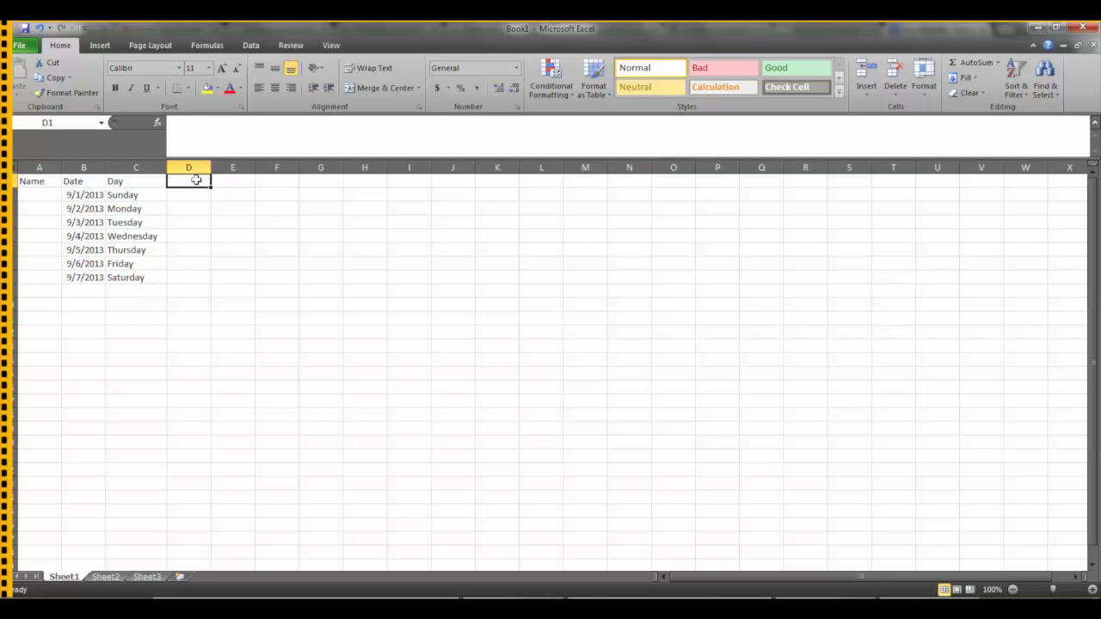
{"action": "type", "text": "Weekend"}
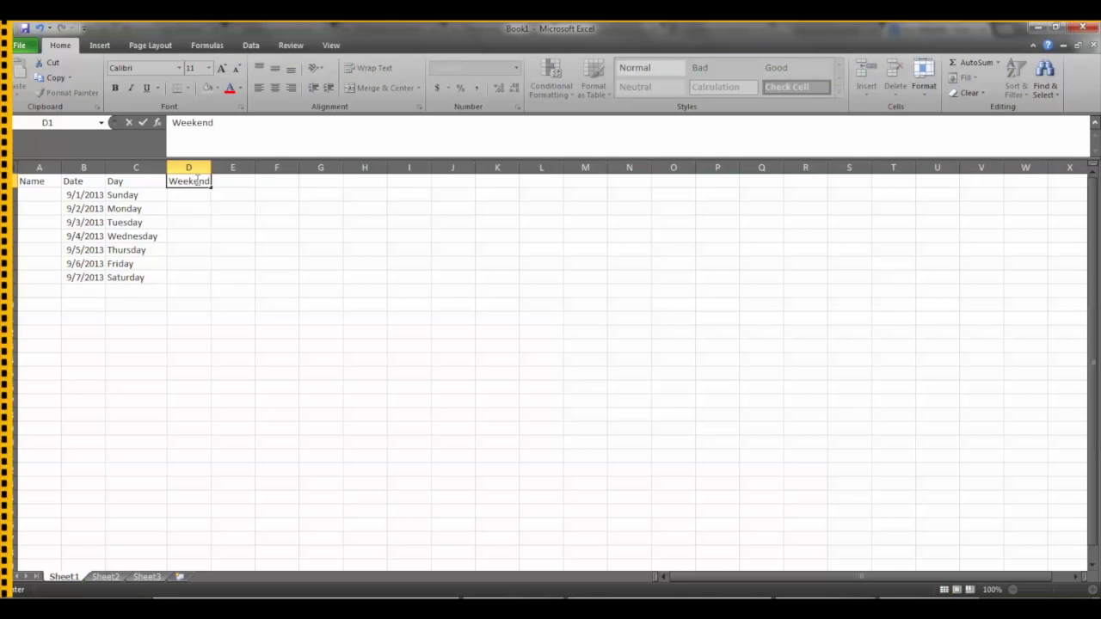
{"action": "key", "text": "Return"}
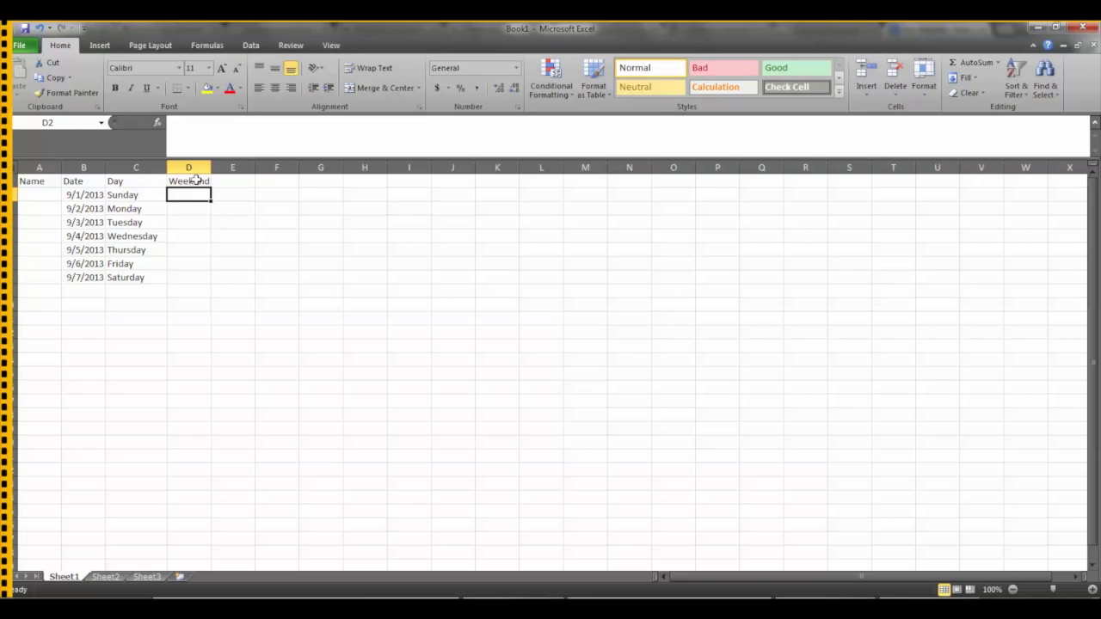
Fill the Weekend column with 0 for Sunday through Thursday and 1 for Friday and Saturday
{"action": "type", "text": "0"}
{"action": "key", "text": "Return"}
{"action": "type", "text": "0"}
{"action": "key", "text": "Return"}
{"action": "type", "text": "0"}
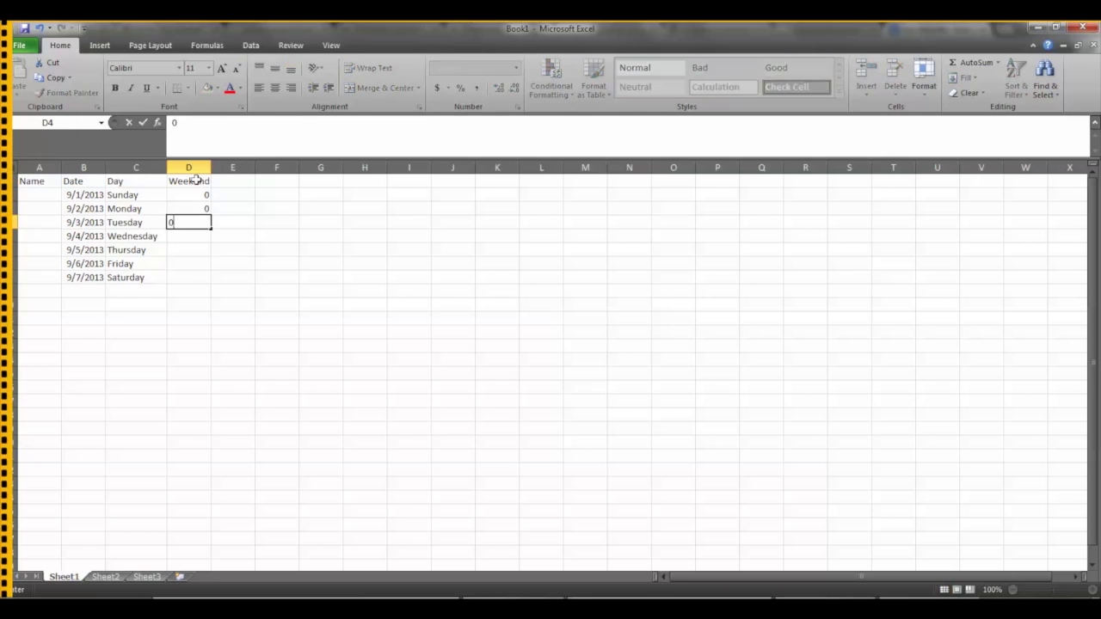
{"action": "key", "text": "Return"}
{"action": "type", "text": "0"}
{"action": "key", "text": "Return"}
{"action": "type", "text": "0"}
{"action": "key", "text": "Return"}
{"action": "type", "text": "1"}
{"action": "key", "text": "Return"}
{"action": "type", "text": "1"}
{"action": "key", "text": "Return"}
Add the column header Children in E1
{"action": "key", "text": "Right"}
{"action": "key", "text": "Up"}
{"action": "key", "text": "Up"}
{"action": "key", "text": "Up"}
{"action": "key", "text": "Up"}
{"action": "key", "text": "Up"}
{"action": "key", "text": "Up"}
{"action": "key", "text": "Up"}
{"action": "key", "text": "Up"}
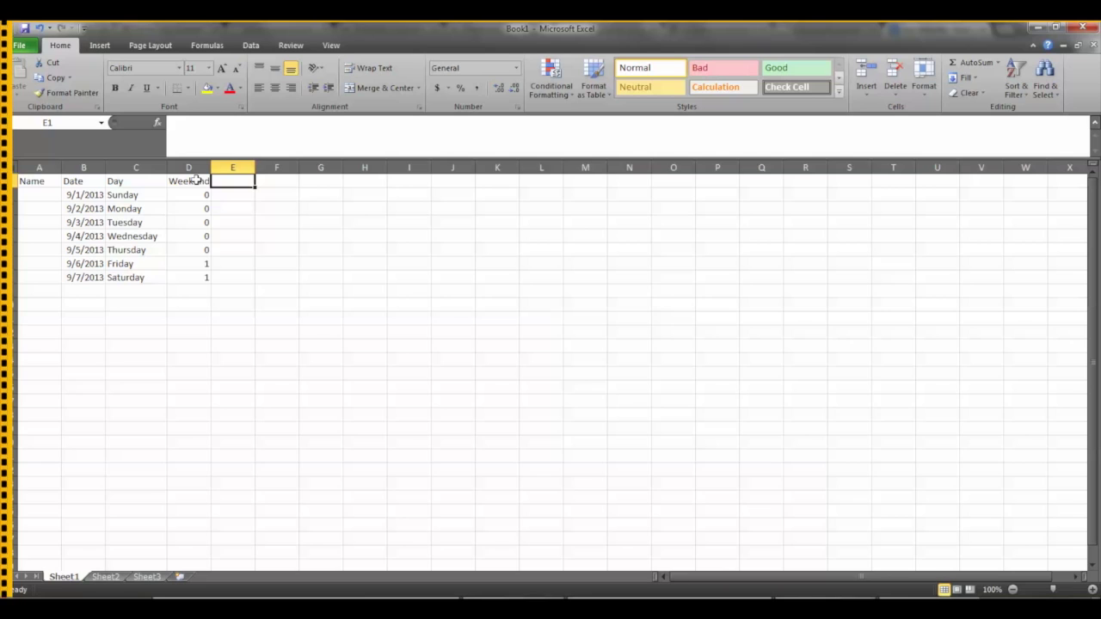
{"action": "type", "text": "Chi"}
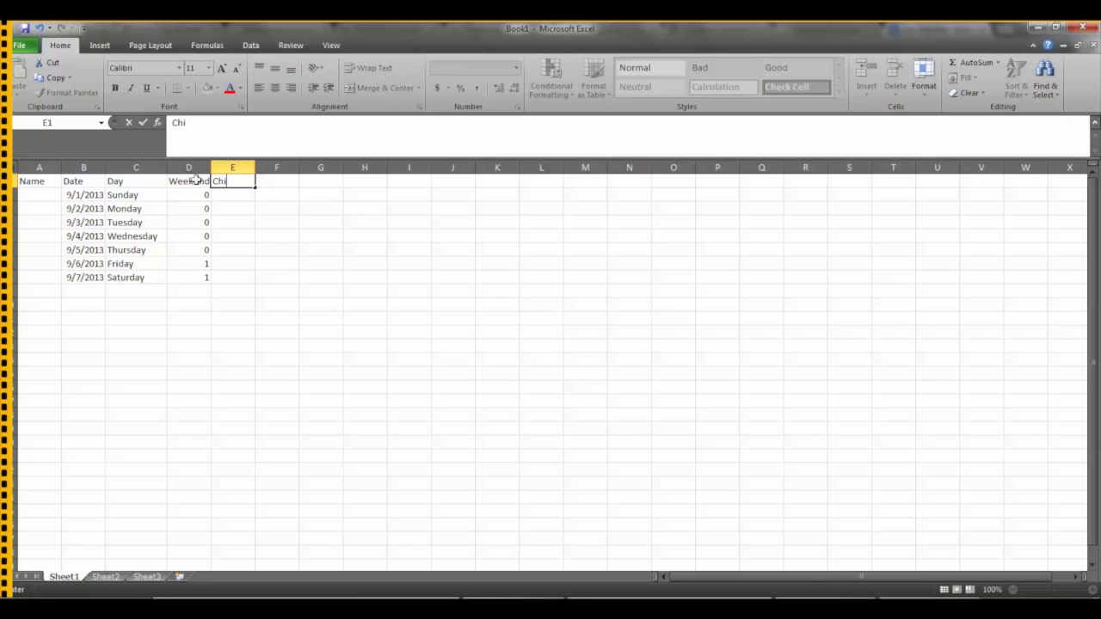
{"action": "type", "text": "ldren"}
{"action": "key", "text": "Return"}
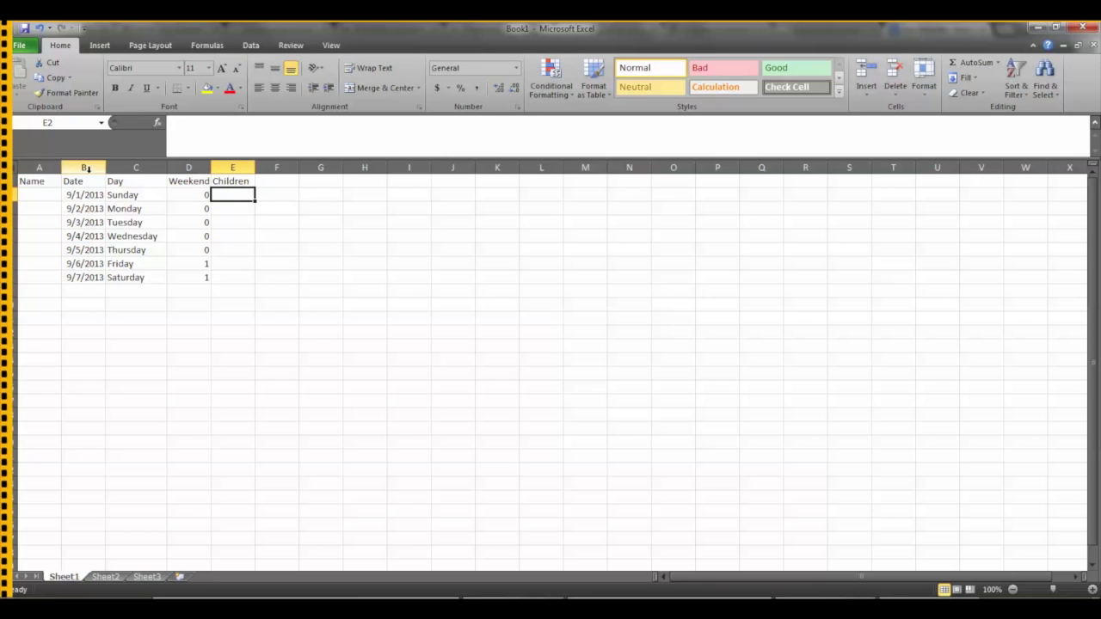
Enter the person's first name in A2 under the Name header
{"action": "left_click", "coordinate": [50, 198]}
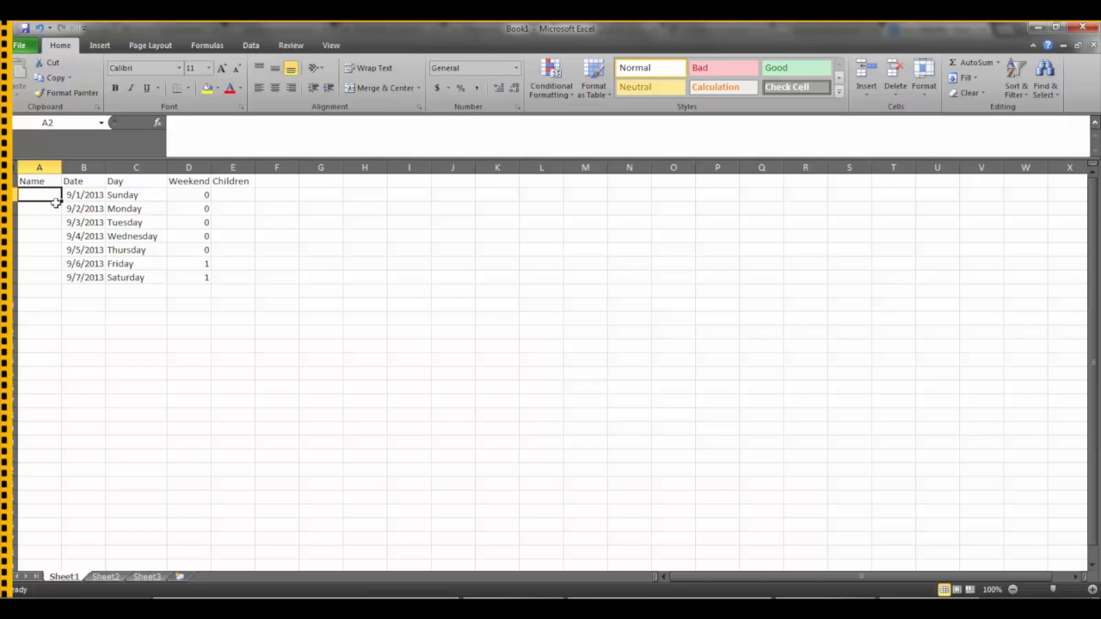
{"action": "type", "text": "Michelle"}
{"action": "key", "text": "Return"}
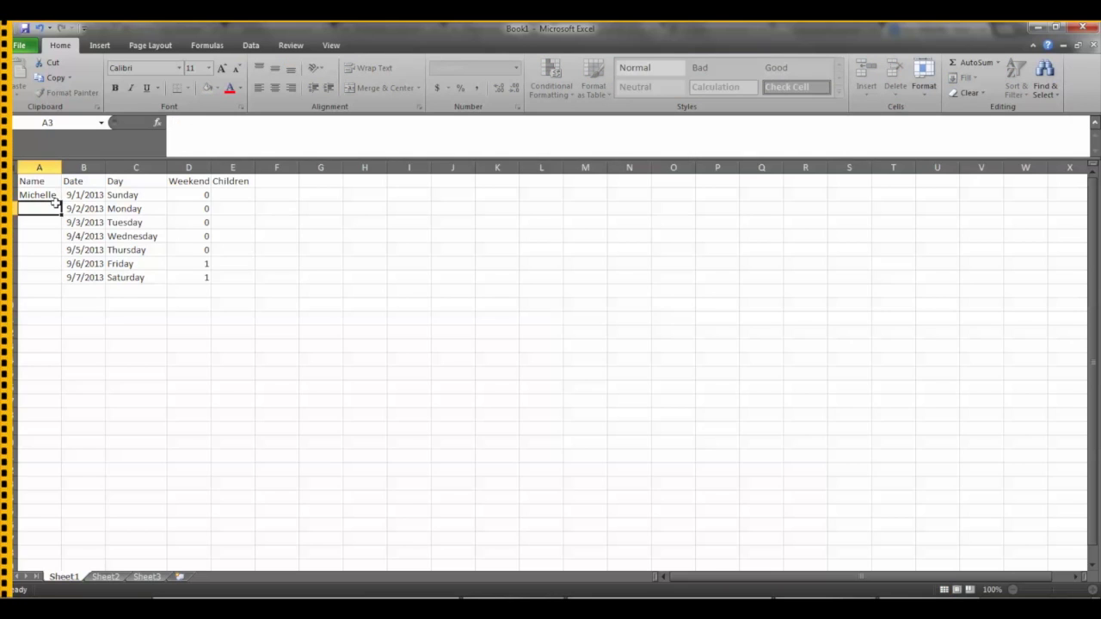
Try to copy the first name from A2 into A3:A8
{"action": "left_click", "coordinate": [54, 198]}
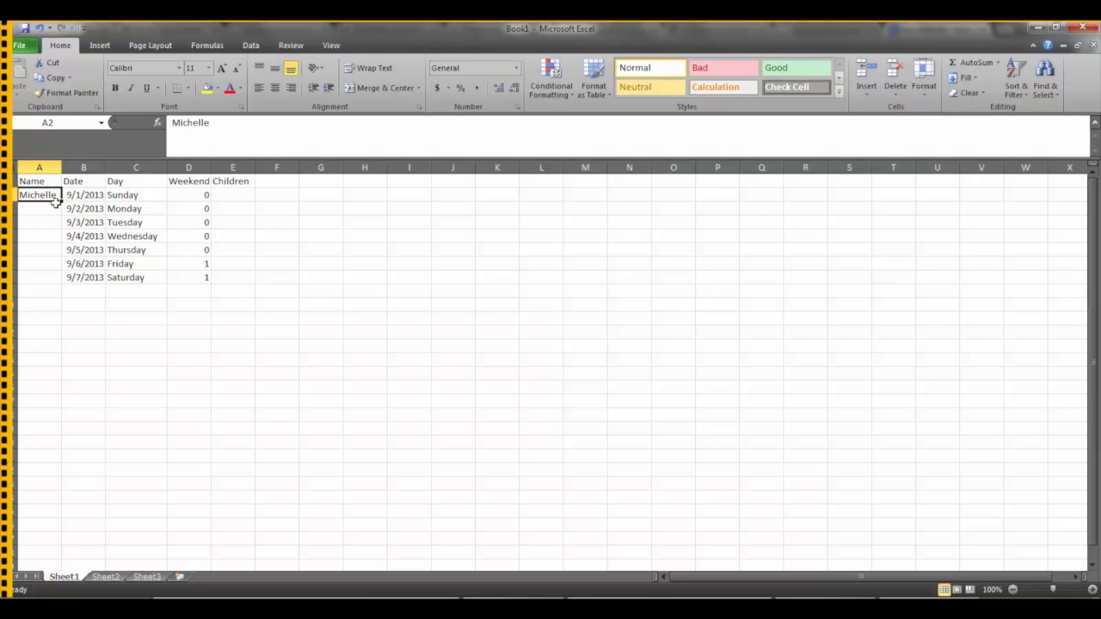
{"action": "key", "text": "ctrl+c"}
{"action": "key", "text": "Down"}
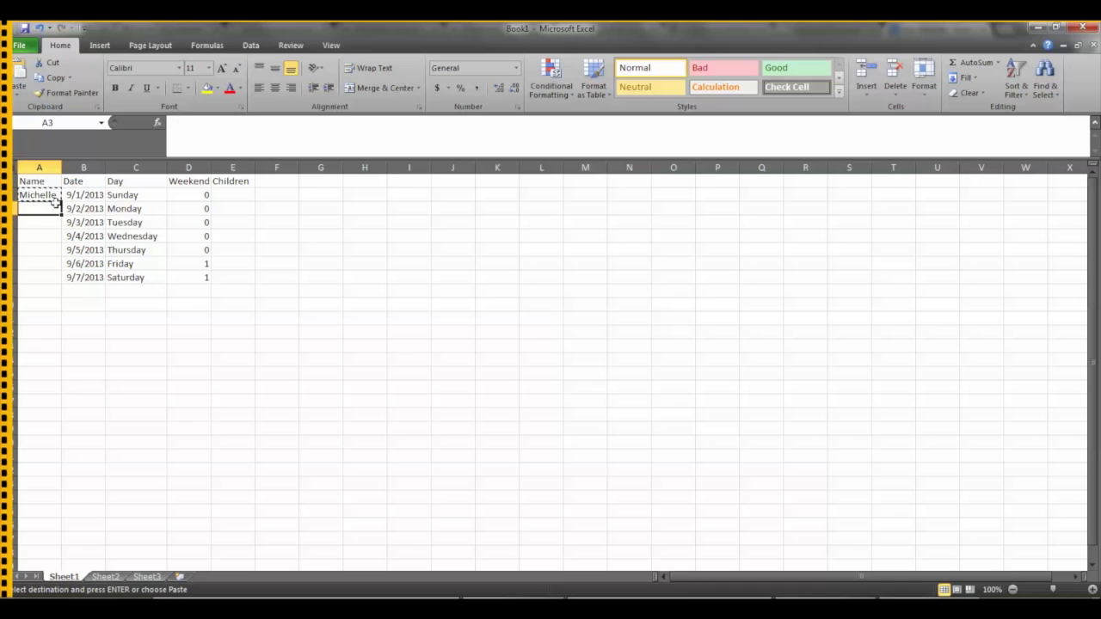
{"action": "key", "text": "shift+Down"}
{"action": "key", "text": "shift+Down"}
{"action": "key", "text": "shift+Down"}
{"action": "key", "text": "shift+Down"}
{"action": "key", "text": "shift+Down"}
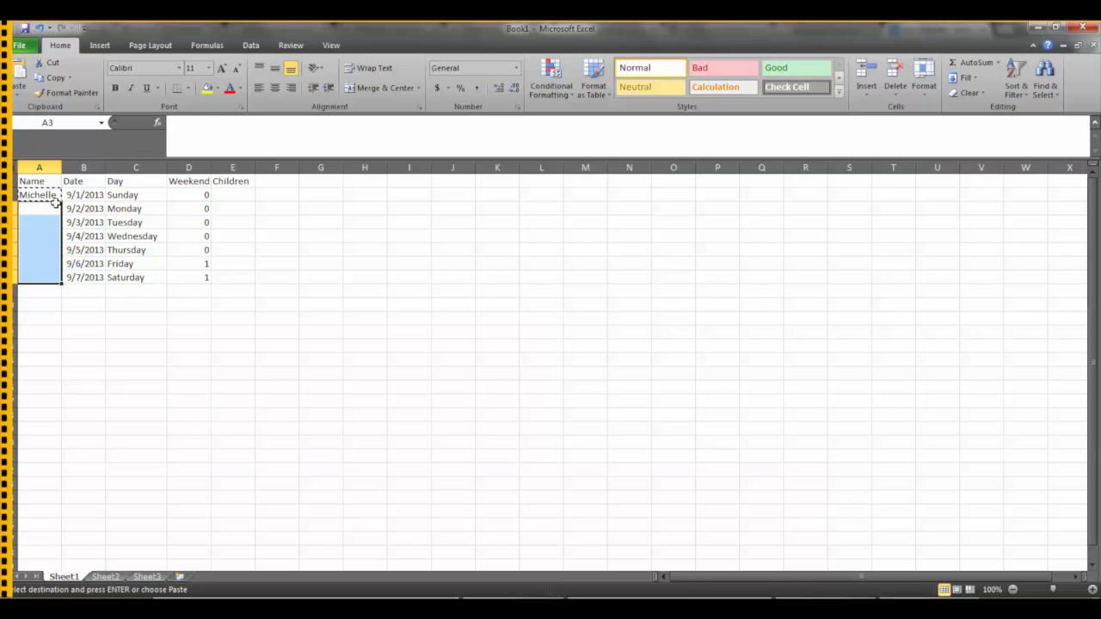
{"action": "key", "text": "Return"}
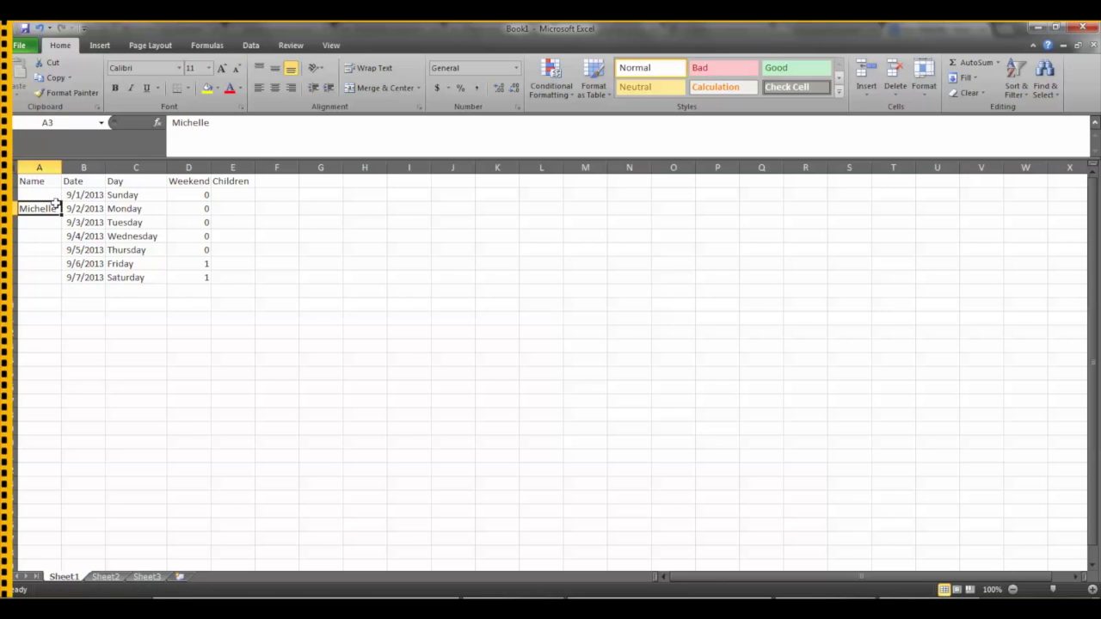
Copy the first name in A3 and paste it into A2:A8 so every dated row has it
{"action": "key", "text": "ctrl+c"}
{"action": "key", "text": "Up"}
{"action": "key", "text": "shift+Down"}
{"action": "key", "text": "shift+Down"}
{"action": "key", "text": "shift+Down"}
{"action": "key", "text": "shift+Down"}
{"action": "key", "text": "shift+Down"}
{"action": "key", "text": "shift+Down"}
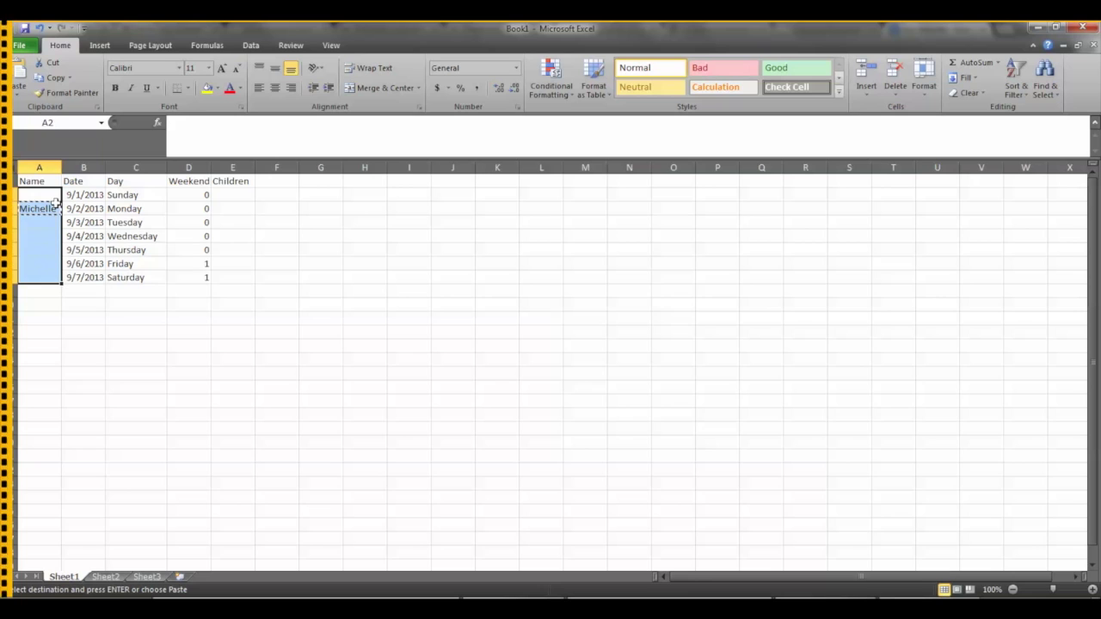
{"action": "key", "text": "ctrl+v"}
Duplicate the date, day and weekend entries of B2:D8 directly below, starting at B9
{"action": "key", "text": "Right"}
{"action": "key", "text": "shift+Right"}
{"action": "key", "text": "shift+Right"}
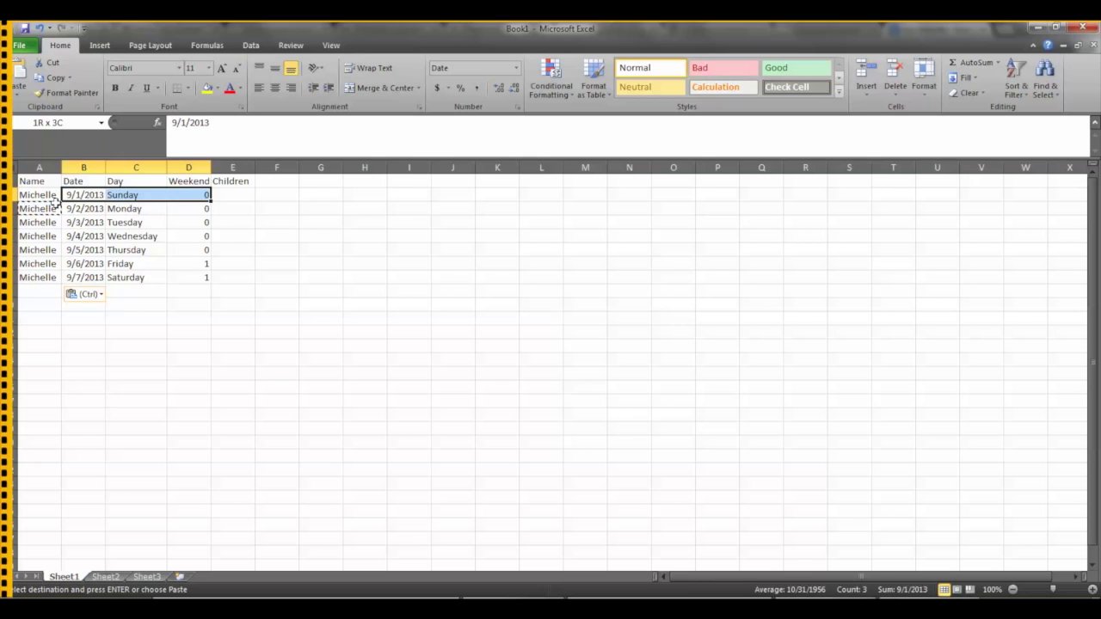
{"action": "key", "text": "shift+Down"}
{"action": "key", "text": "shift+Down"}
{"action": "key", "text": "shift+Down"}
{"action": "key", "text": "shift+Down"}
{"action": "key", "text": "shift+Down"}
{"action": "key", "text": "shift+Down"}
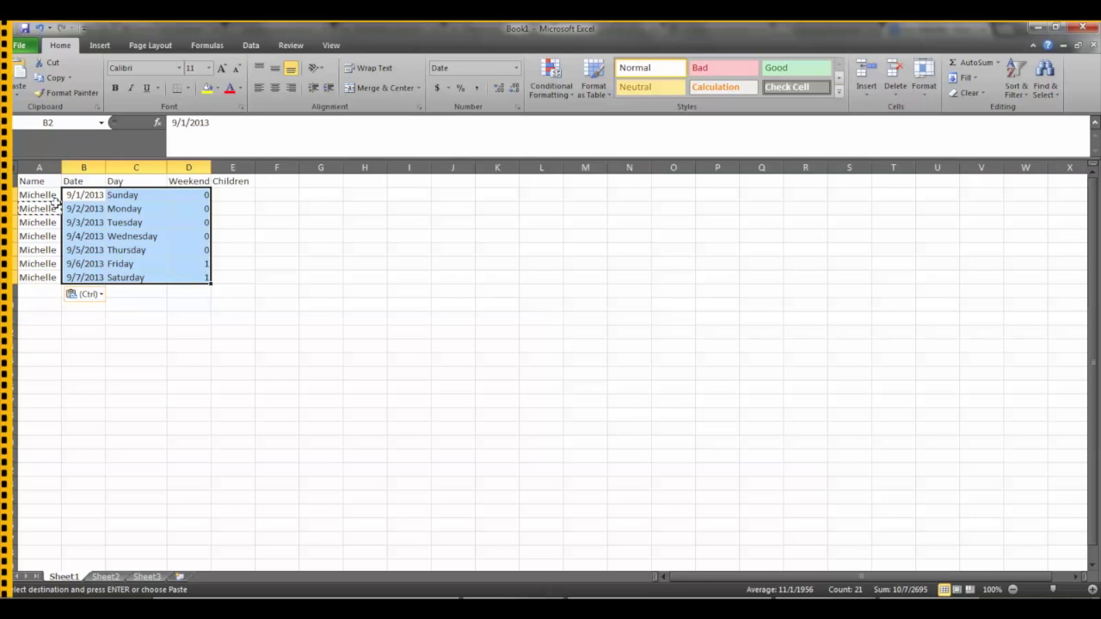
{"action": "key", "text": "ctrl+c"}
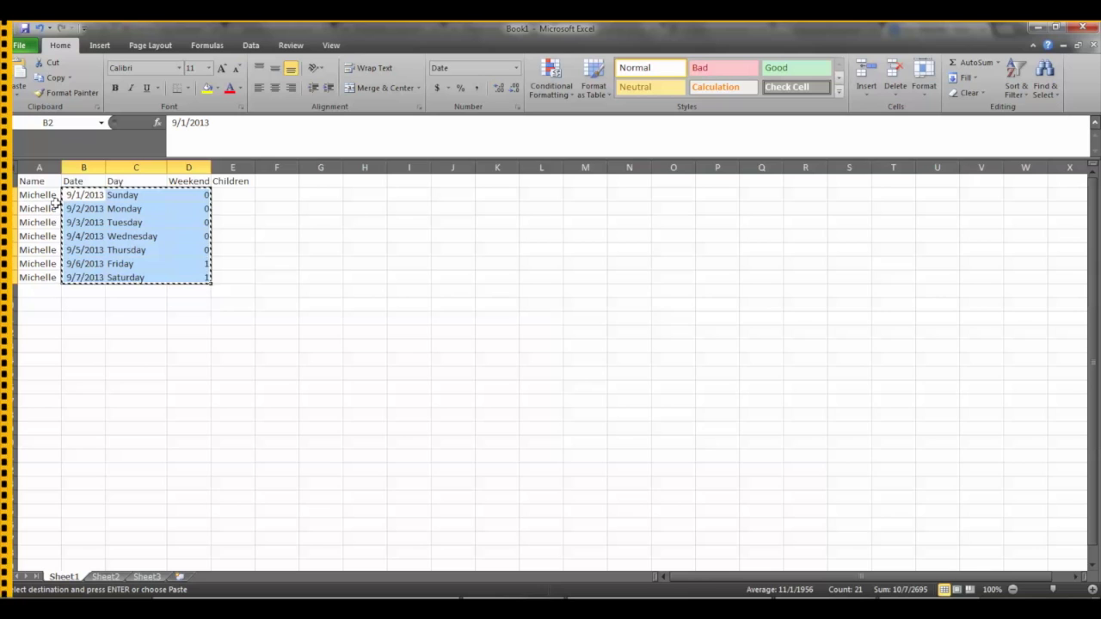
{"action": "left_click", "coordinate": [90, 292]}
{"action": "key", "text": "ctrl+v"}
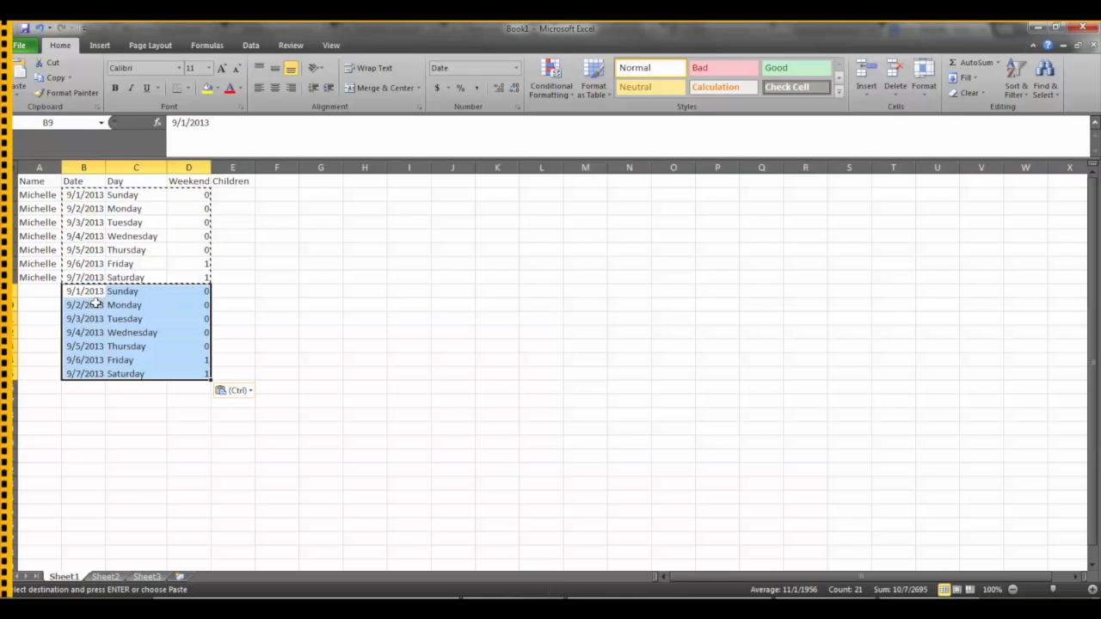
Paste the copied date, day and weekend block at B16, then fill the second person's first name down A9:A16
{"action": "left_click", "coordinate": [74, 388]}
{"action": "key", "text": "ctrl+v"}
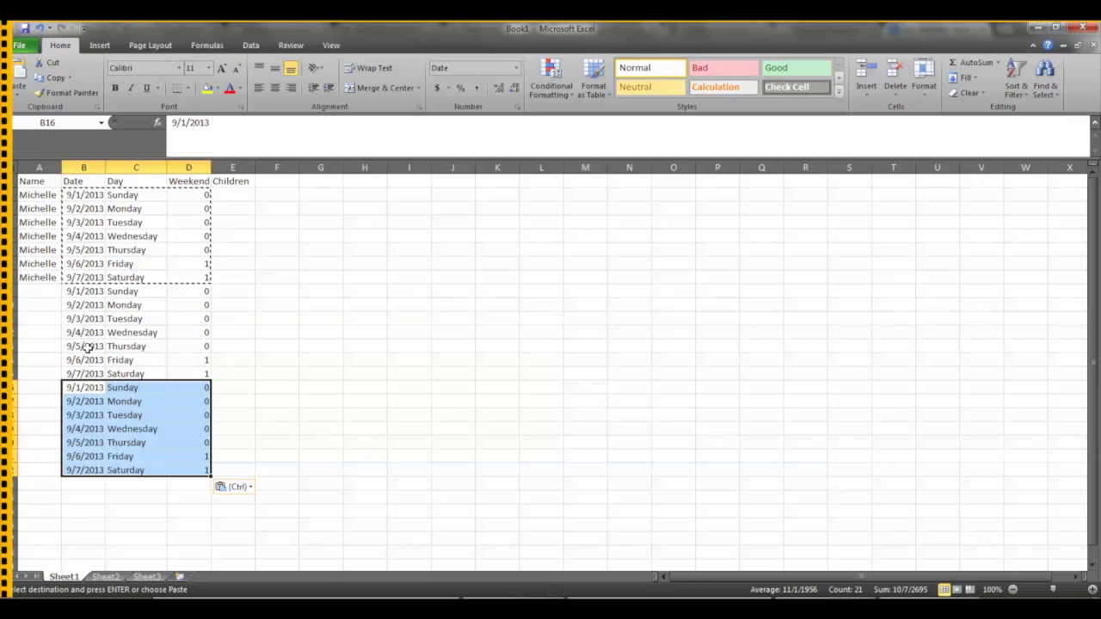
{"action": "left_click", "coordinate": [34, 293]}
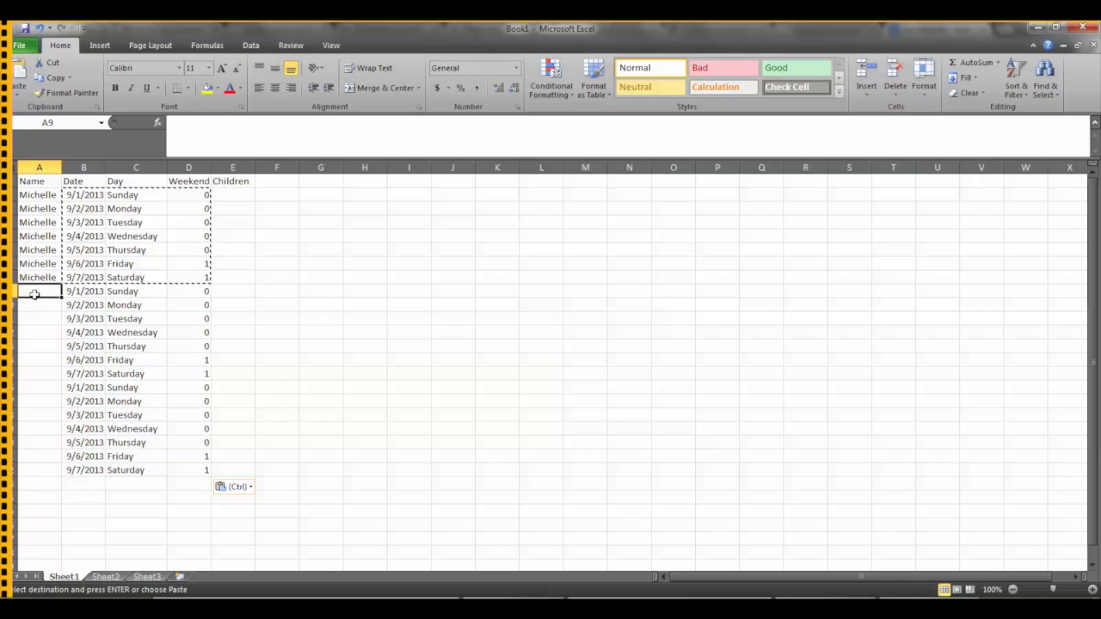
{"action": "type", "text": "Bob"}
{"action": "key", "text": "Return"}
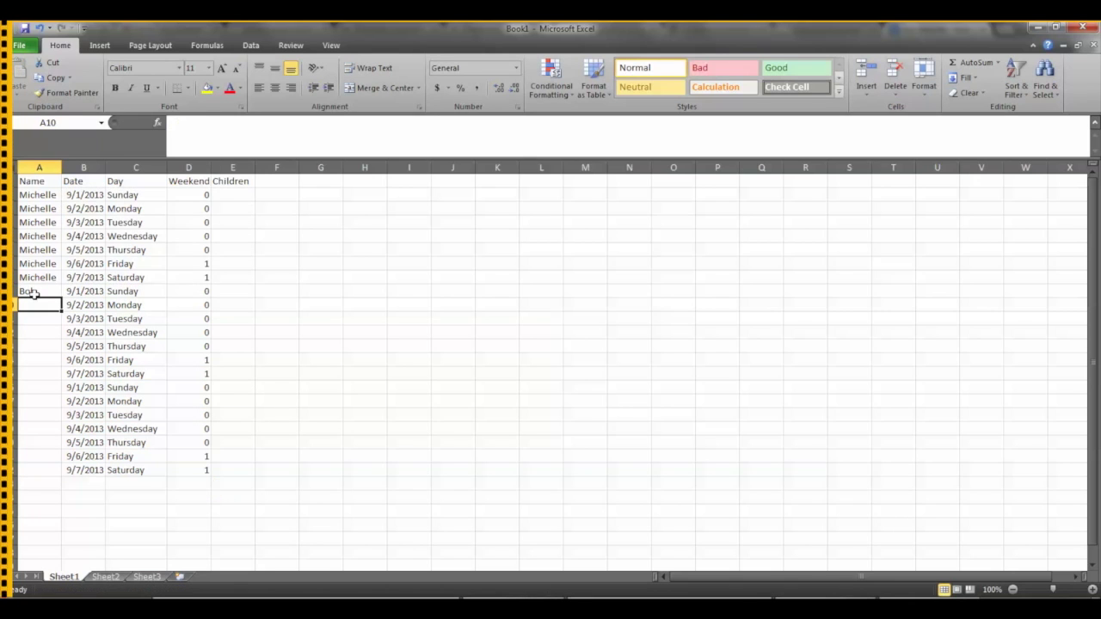
{"action": "left_click", "coordinate": [30, 293]}
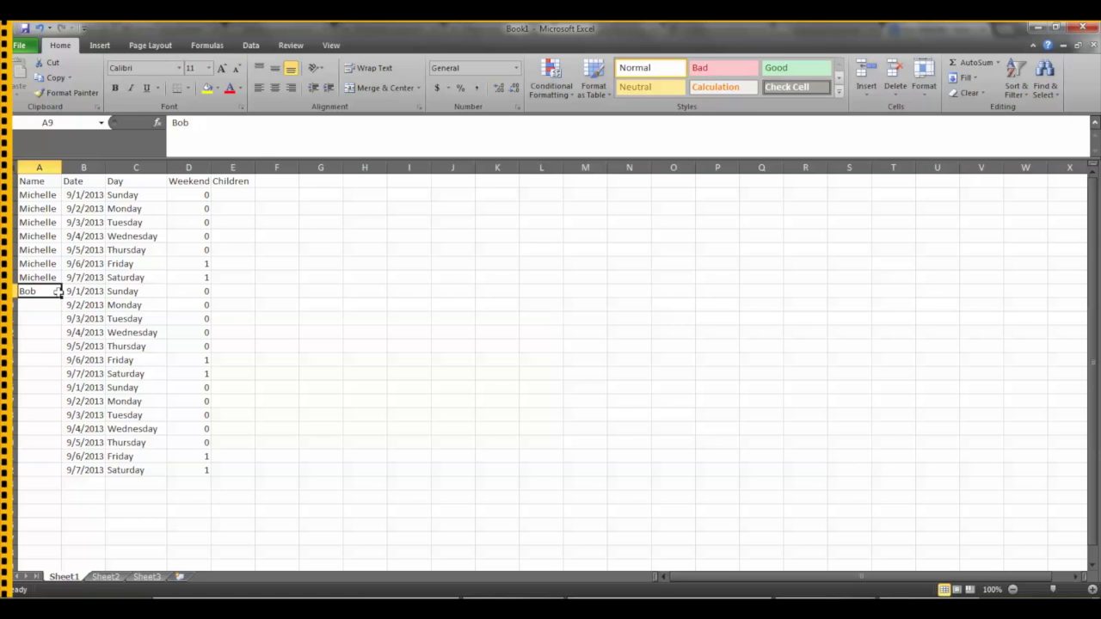
{"action": "left_click_drag", "start_coordinate": [62, 297], "coordinate": [68, 391]}
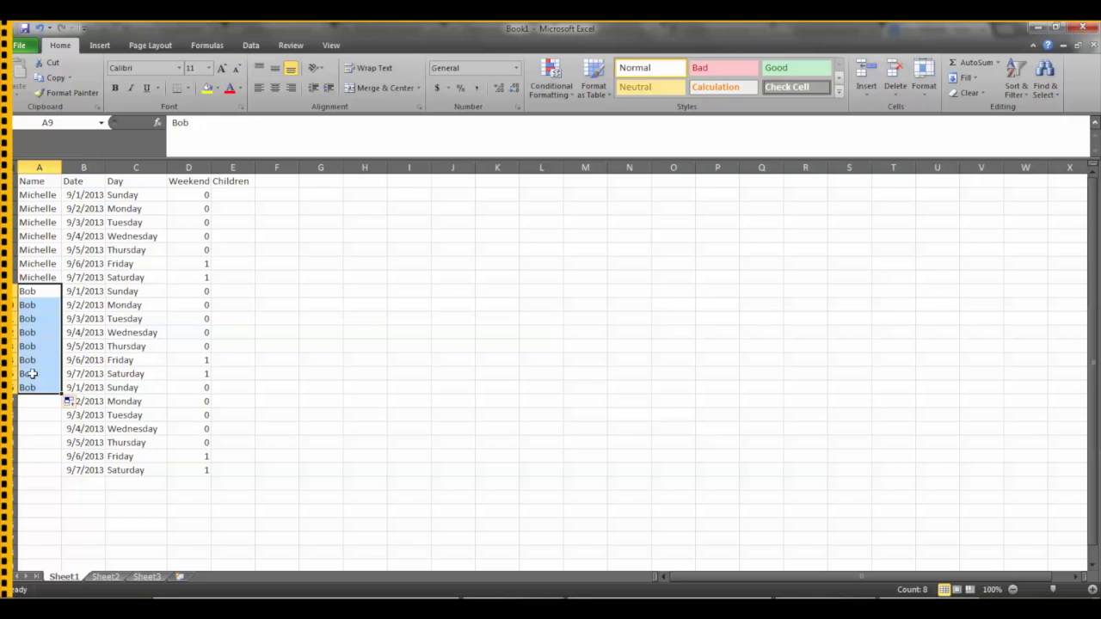
Enter the third person's first name in A16 and fill it down through A22
{"action": "left_click", "coordinate": [50, 387]}
{"action": "type", "text": "Kenny"}
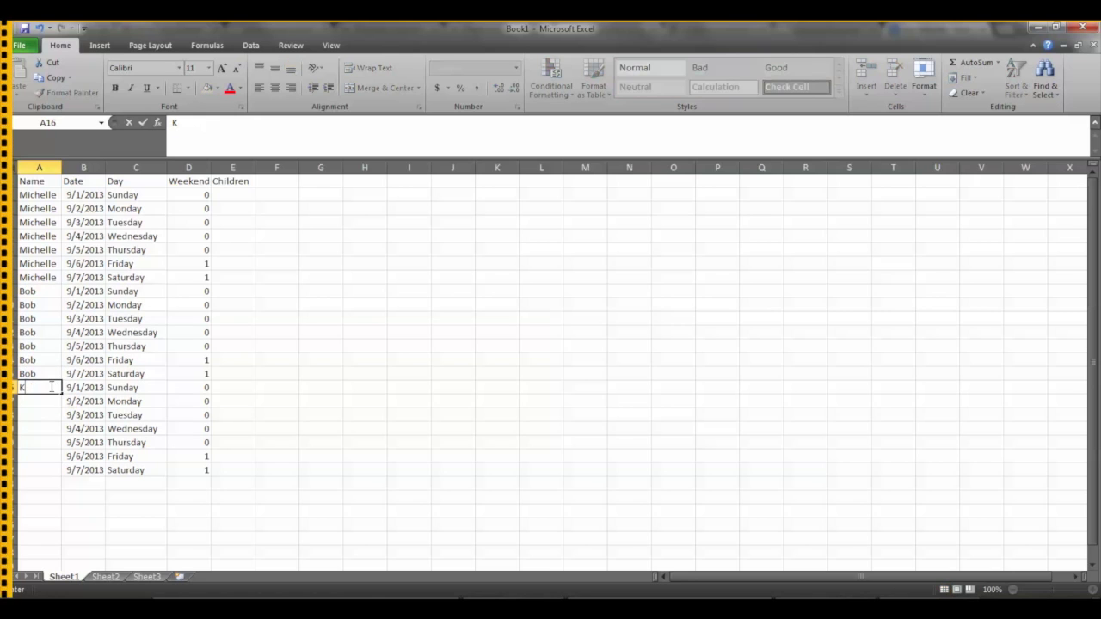
{"action": "key", "text": "Return"}
{"action": "left_click", "coordinate": [50, 387]}
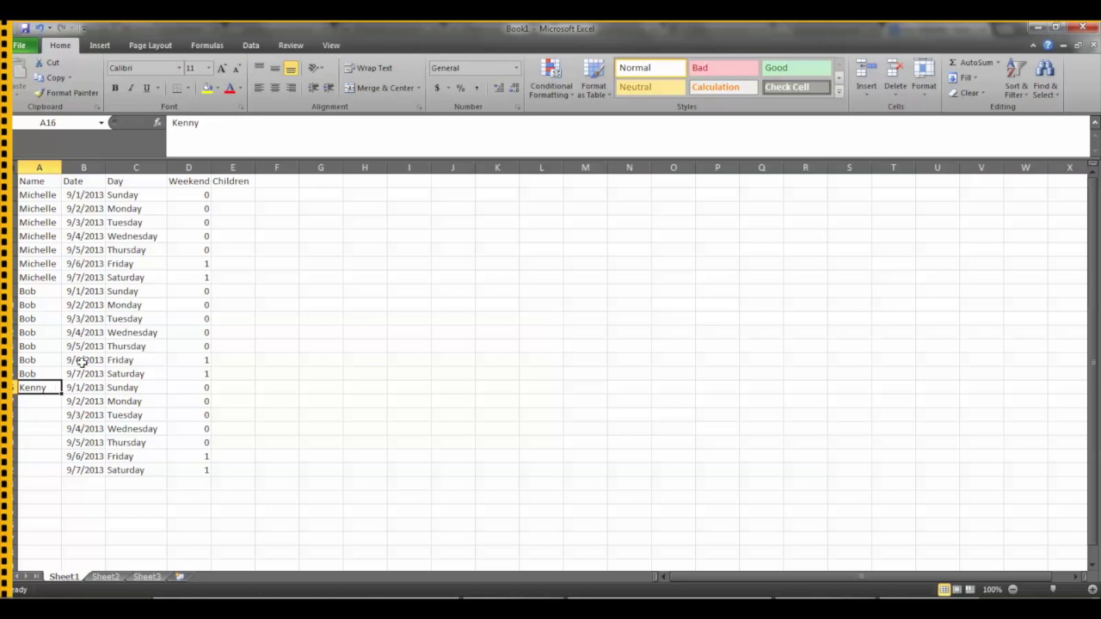
{"action": "left_click_drag", "start_coordinate": [62, 393], "coordinate": [69, 476]}
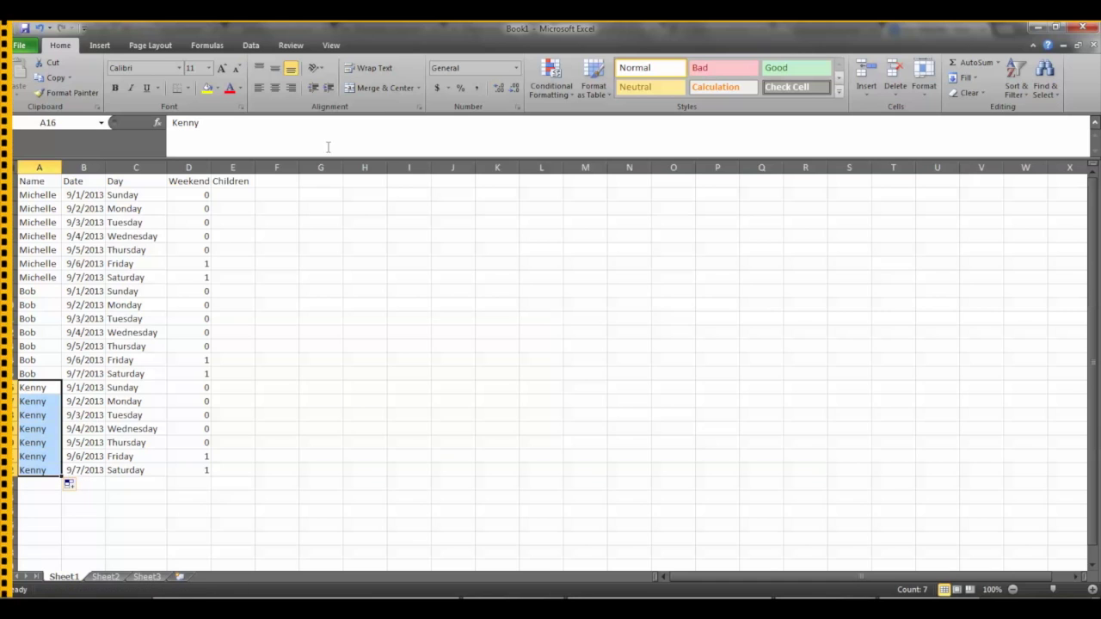
Enter 0 in E2 under the Children header and copy it through E15 for the first two people
{"action": "left_click", "coordinate": [242, 191]}
{"action": "type", "text": "0"}
{"action": "key", "text": "Return"}
{"action": "left_click", "coordinate": [242, 192]}
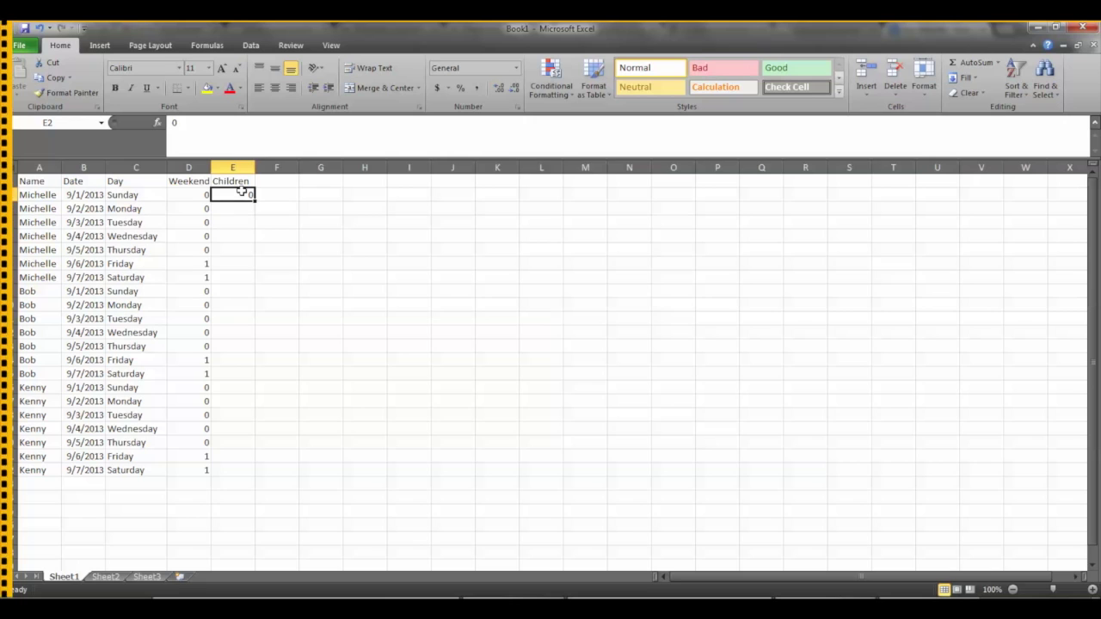
{"action": "key", "text": "ctrl+c"}
{"action": "key", "text": "shift+Down"}
{"action": "key", "text": "shift+Down"}
{"action": "key", "text": "shift+Down"}
{"action": "key", "text": "shift+Down"}
{"action": "key", "text": "shift+Down"}
{"action": "key", "text": "shift+Down"}
{"action": "key", "text": "shift+Down"}
{"action": "key", "text": "shift+Down"}
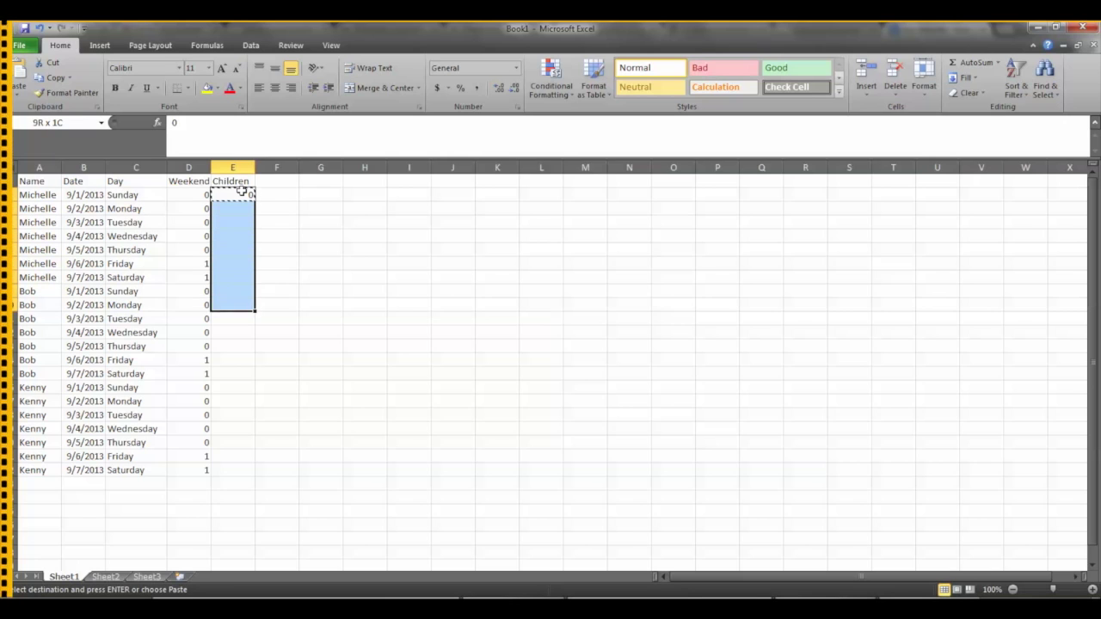
{"action": "key", "text": "shift+Down"}
{"action": "key", "text": "shift+Down"}
{"action": "key", "text": "shift+Down"}
{"action": "key", "text": "shift+Down"}
{"action": "key", "text": "shift+Down"}
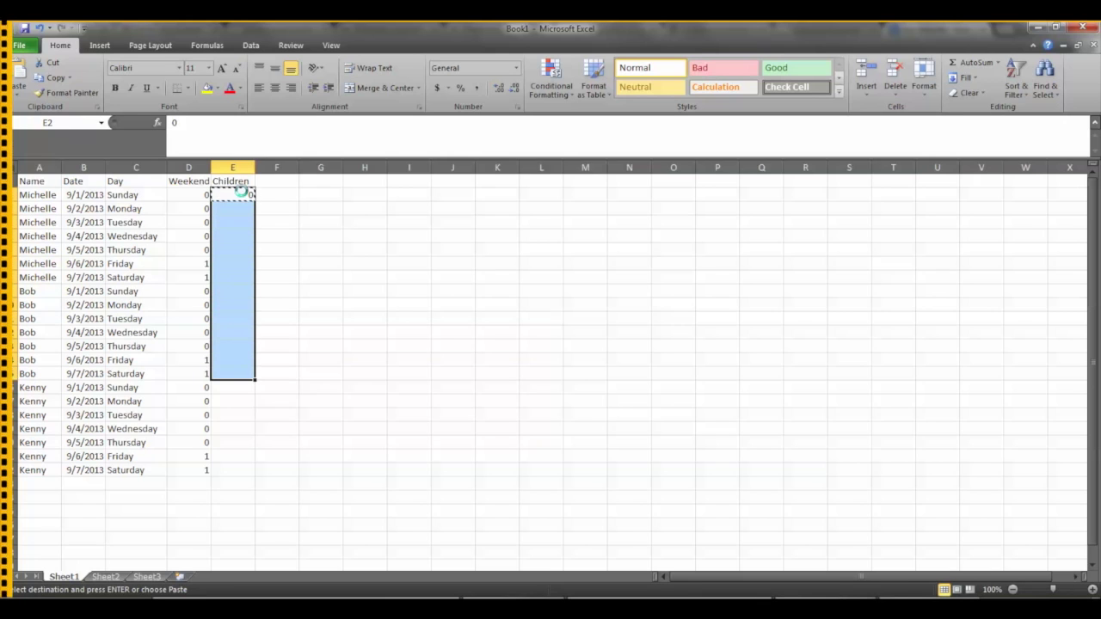
{"action": "key", "text": "ctrl+v"}
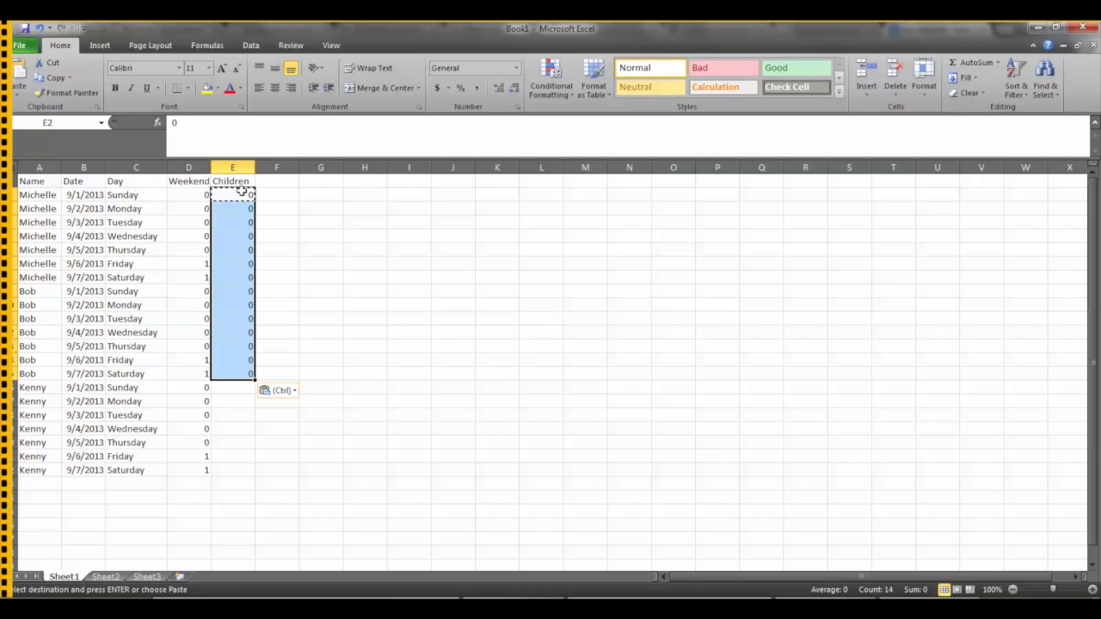
Enter 1 in each Children cell of the third person's week, E16:E22
{"action": "left_click", "coordinate": [245, 387]}
{"action": "type", "text": "1"}
{"action": "key", "text": "Return"}
{"action": "type", "text": "1"}
{"action": "key", "text": "Return"}
{"action": "key", "text": "Return"}
{"action": "key", "text": "Up"}
{"action": "type", "text": "1"}
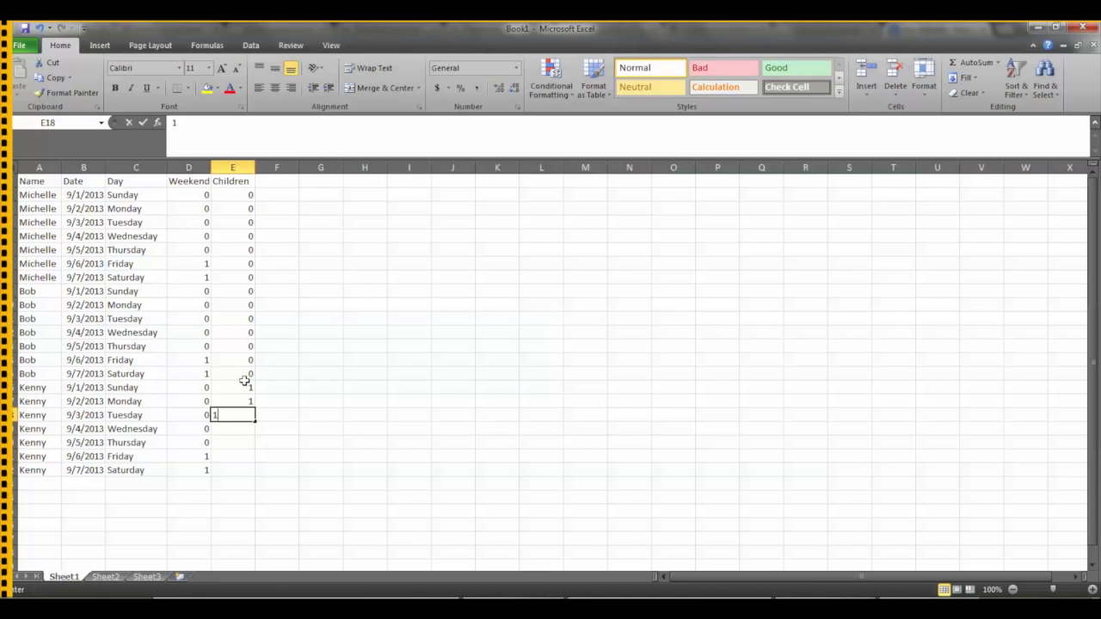
{"action": "key", "text": "Return"}
{"action": "type", "text": "1"}
{"action": "key", "text": "Return"}
{"action": "type", "text": "1"}
{"action": "key", "text": "Return"}
{"action": "type", "text": "1"}
{"action": "key", "text": "Return"}
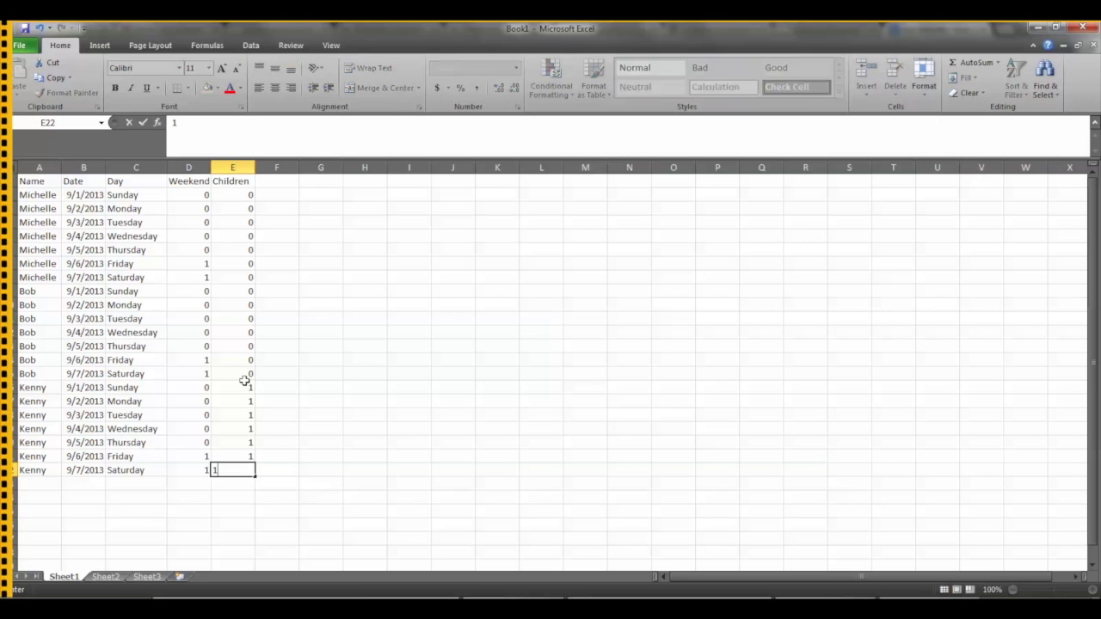
Add the header Hours of Sleep in F1, beside the Children header
{"action": "key", "text": "Right"}
{"action": "key", "text": "Up"}
{"action": "key", "text": "ctrl+Up"}
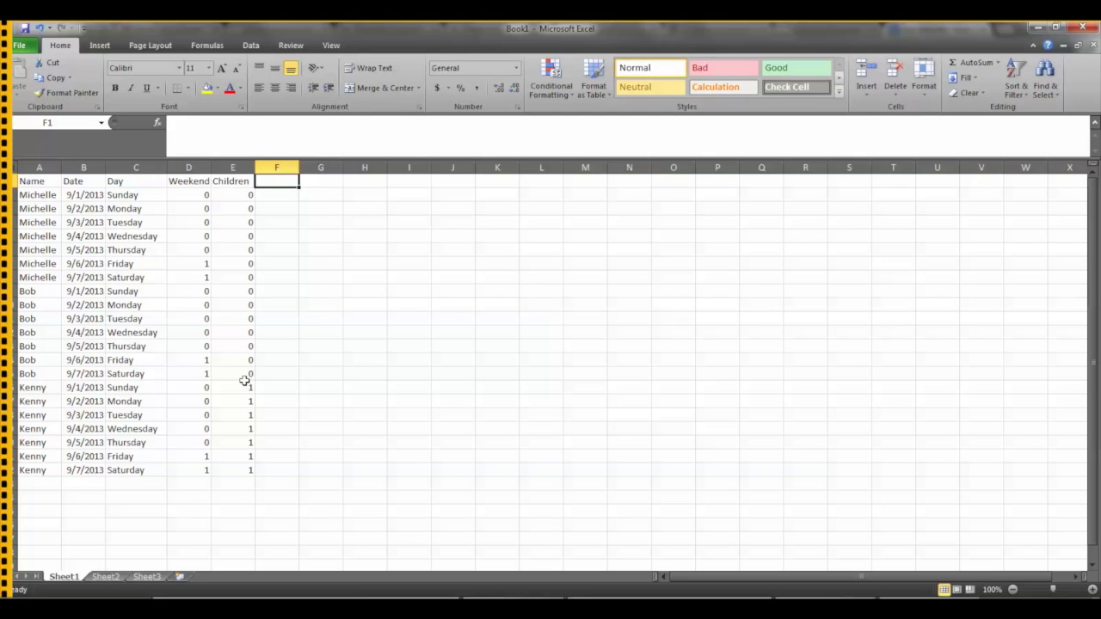
{"action": "type", "text": "Hou"}
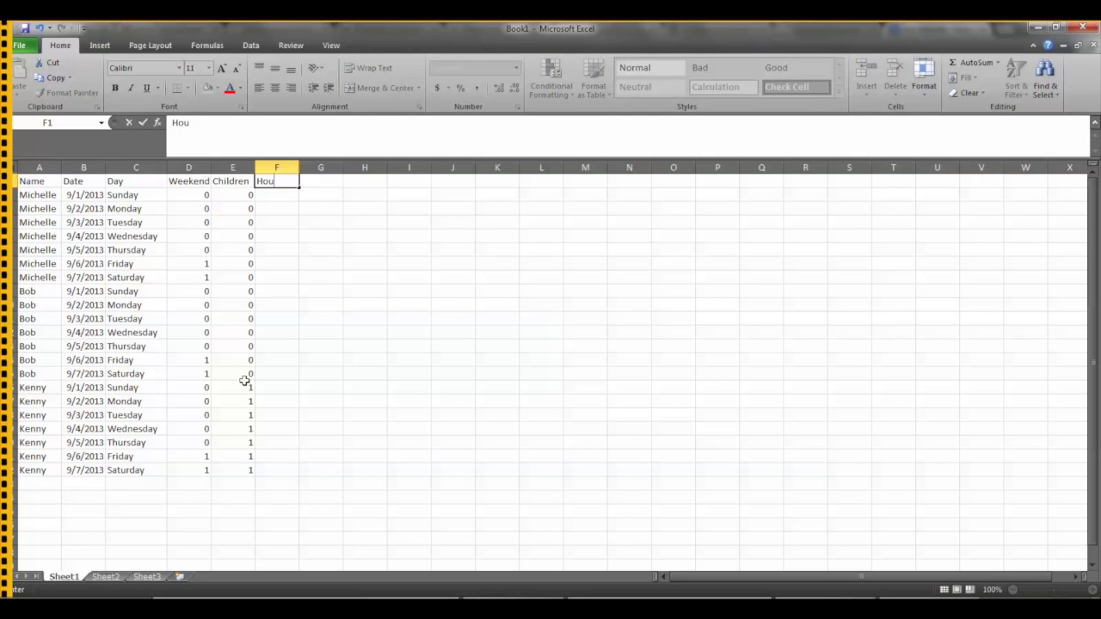
{"action": "type", "text": "rs of Sleep"}
{"action": "key", "text": "Return"}
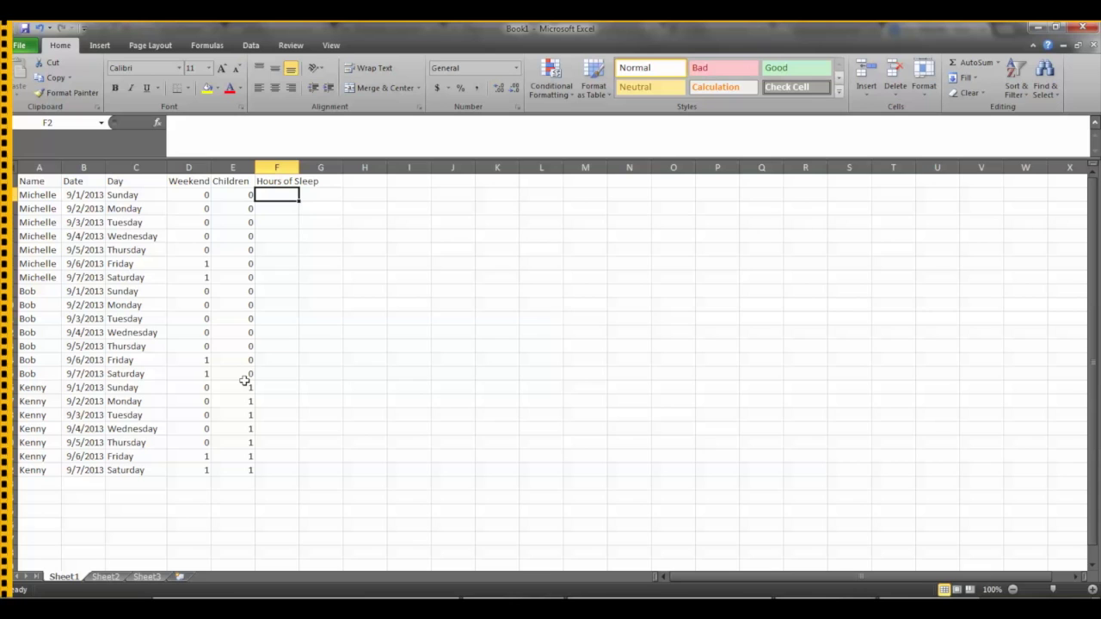
Enter the first person's hours of sleep in F2:F8 as 14, 7, 6, 6, 5, 7 and 11
{"action": "type", "text": "14"}
{"action": "key", "text": "Return"}
{"action": "type", "text": "7"}
{"action": "key", "text": "Return"}
{"action": "type", "text": "6"}
{"action": "key", "text": "Return"}
{"action": "type", "text": "6"}
{"action": "key", "text": "Return"}
{"action": "type", "text": "5"}
{"action": "key", "text": "Return"}
{"action": "type", "text": "7"}
{"action": "key", "text": "Return"}
{"action": "type", "text": "11"}
{"action": "key", "text": "Return"}
Enter the second person's hours of sleep in F9:F15 as 8, 8, 7, 9, 7, 8 and 7
{"action": "type", "text": "8"}
{"action": "key", "text": "Return"}
{"action": "type", "text": "8"}
{"action": "key", "text": "Return"}
{"action": "type", "text": "7"}
{"action": "key", "text": "Return"}
{"action": "type", "text": "9"}
{"action": "key", "text": "Return"}
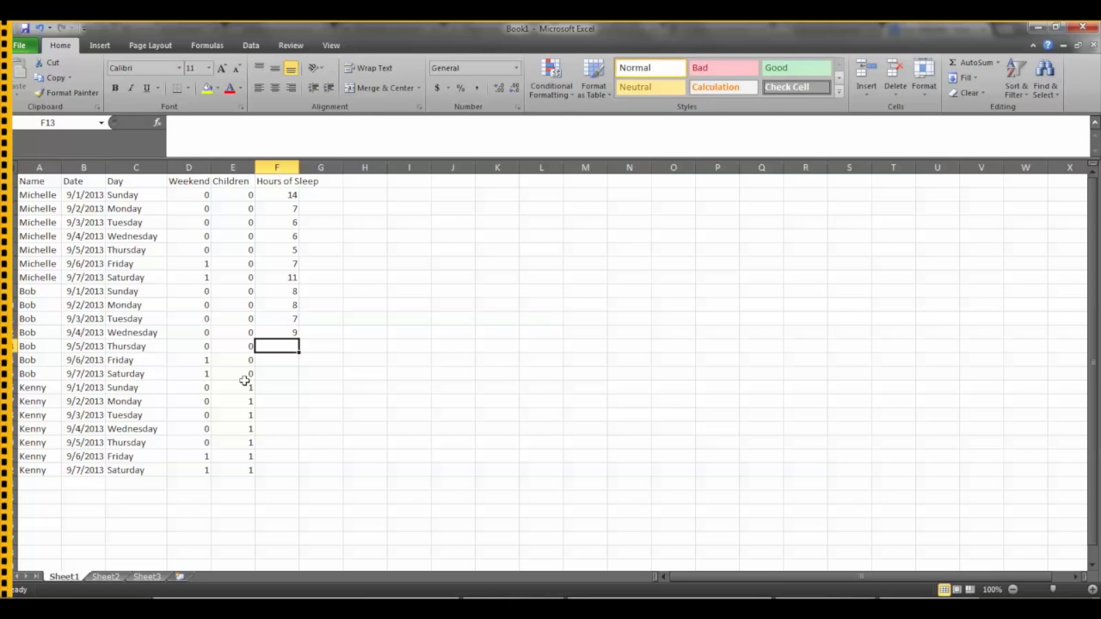
{"action": "type", "text": "7"}
{"action": "key", "text": "Return"}
{"action": "type", "text": "8"}
{"action": "key", "text": "Return"}
{"action": "type", "text": "7"}
{"action": "key", "text": "Return"}
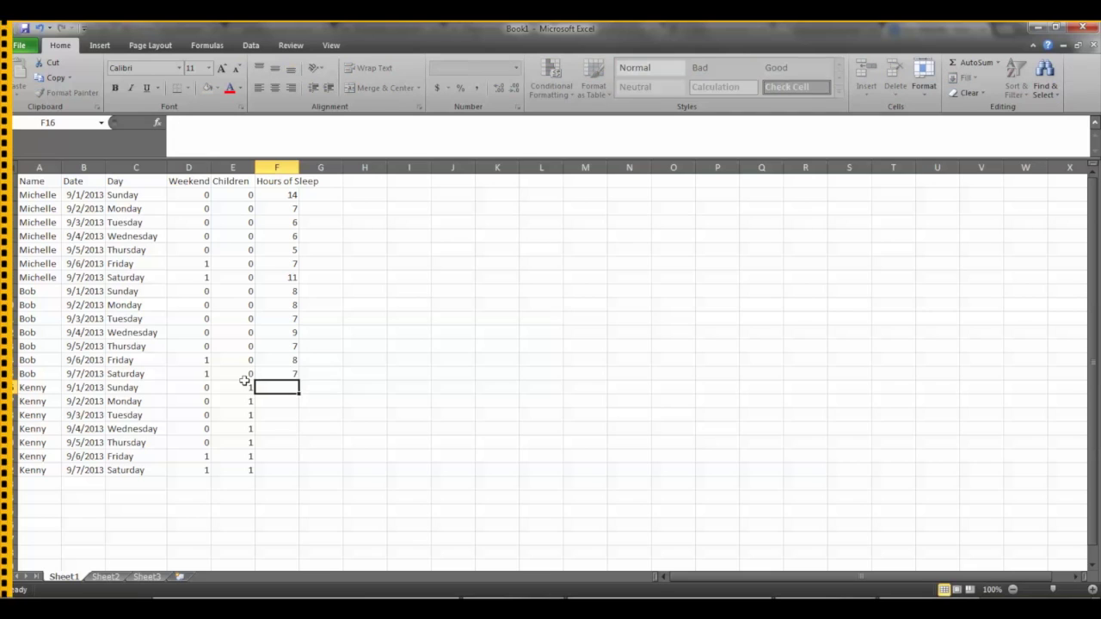
Enter the third person's hours of sleep in F16:F22 as 6, 4, 6, 2, 8, 6 and 5, and widen column F to fit its header
{"action": "type", "text": "6"}
{"action": "key", "text": "Return"}
{"action": "type", "text": "4"}
{"action": "key", "text": "Return"}
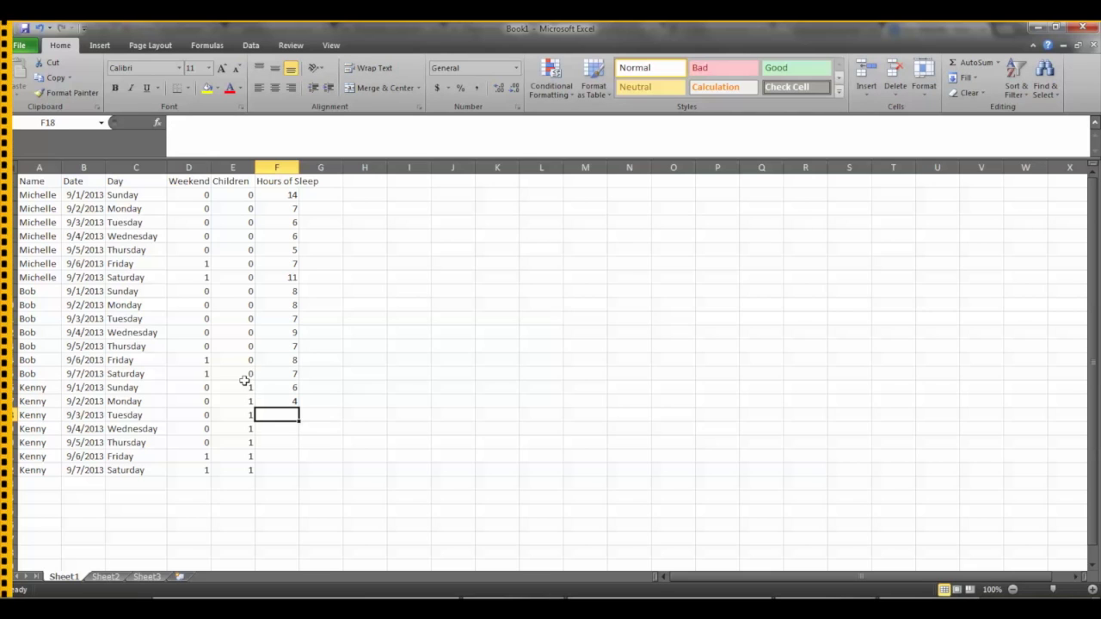
{"action": "type", "text": "6"}
{"action": "key", "text": "Return"}
{"action": "type", "text": "2"}
{"action": "key", "text": "Return"}
{"action": "type", "text": "8"}
{"action": "key", "text": "Return"}
{"action": "type", "text": "6"}
{"action": "key", "text": "Return"}
{"action": "type", "text": "5"}
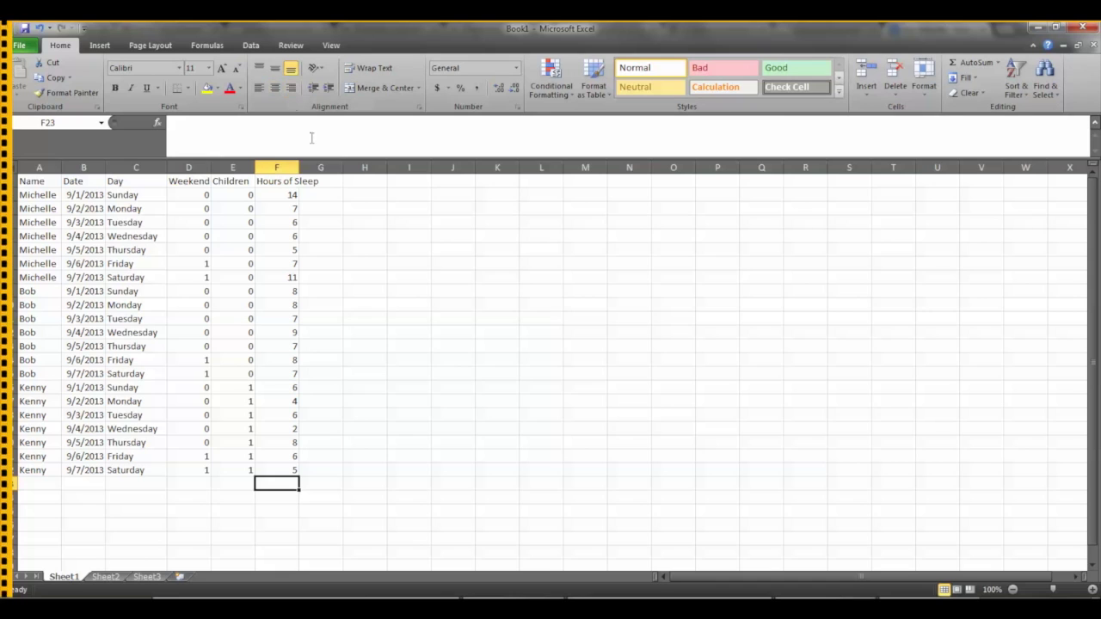
{"action": "left_click_drag", "start_coordinate": [299, 168], "coordinate": [328, 168]}
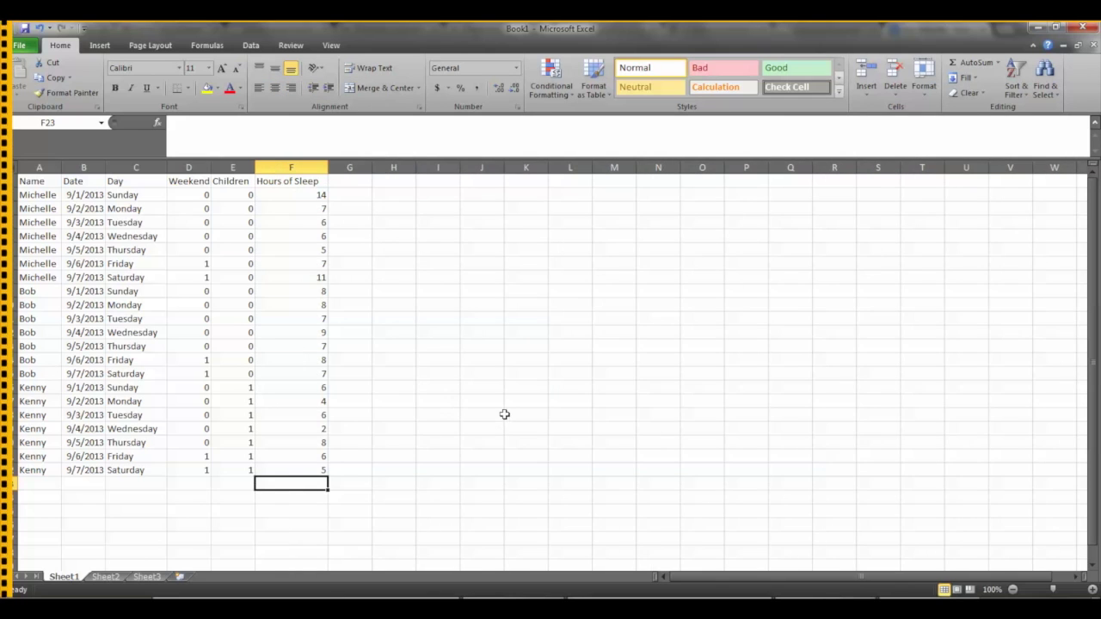